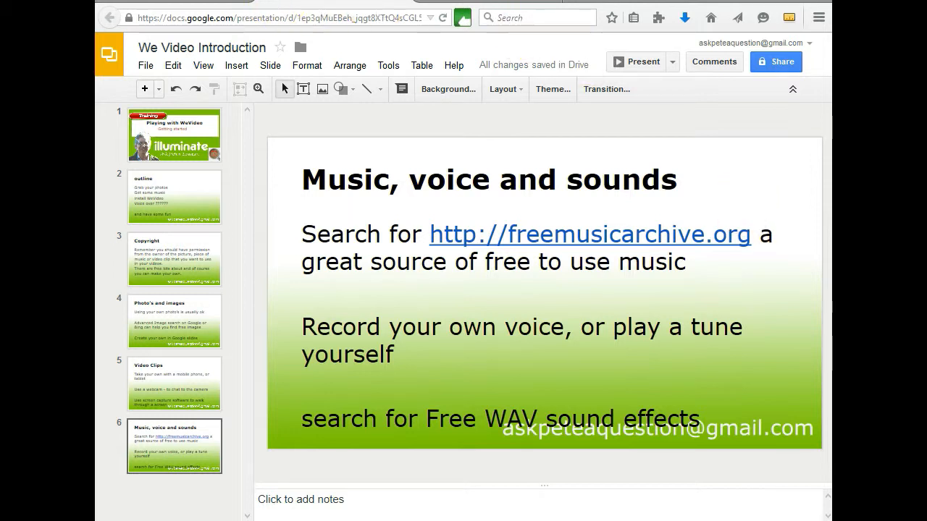
# Switch to the Google home page and open Google Drive from the Google apps.
pyautogui.click(181, 1)
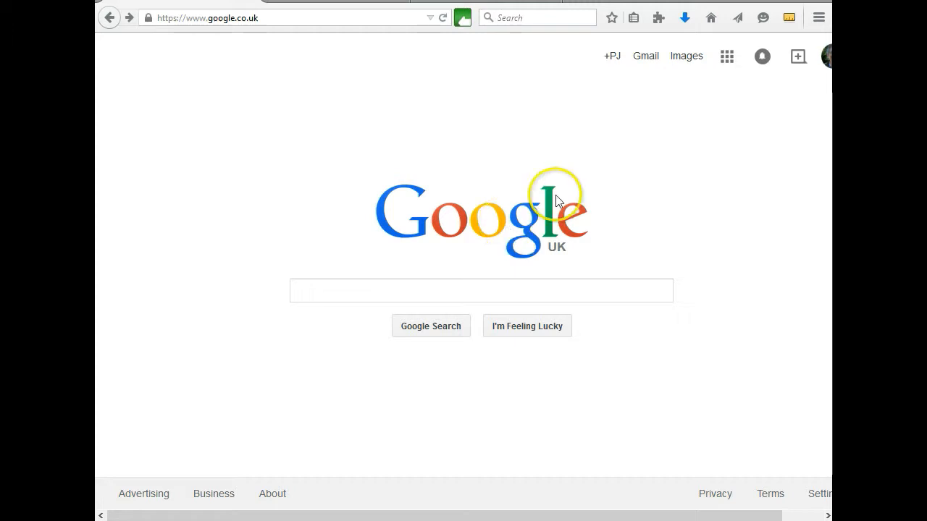
pyautogui.click(726, 64)
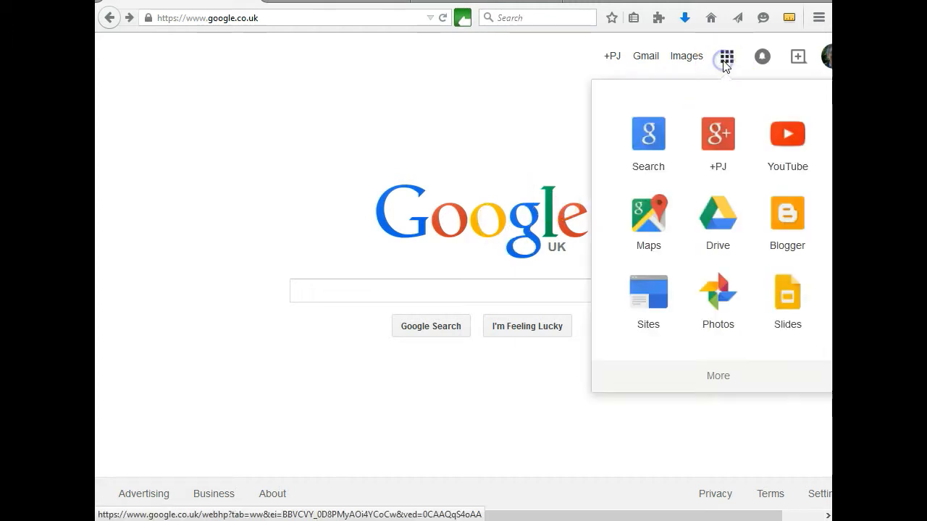
pyautogui.click(719, 230)
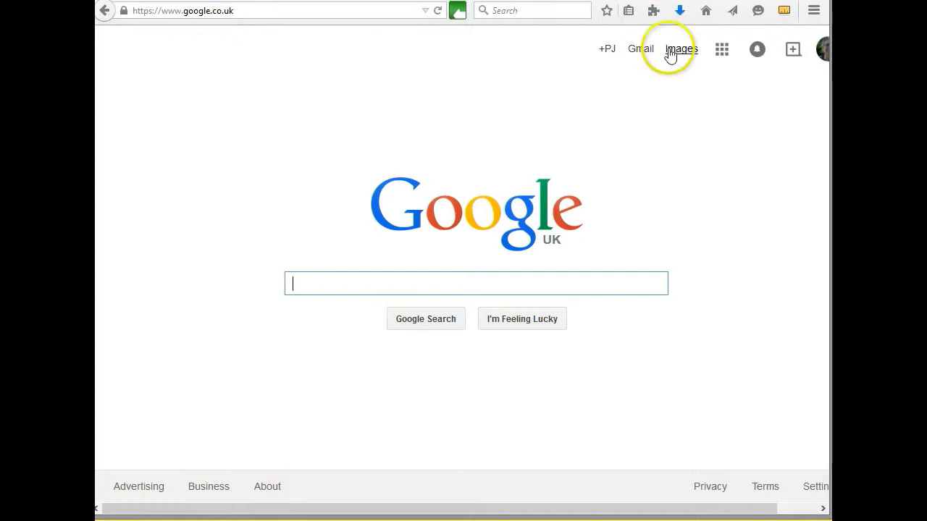
pyautogui.click(719, 54)
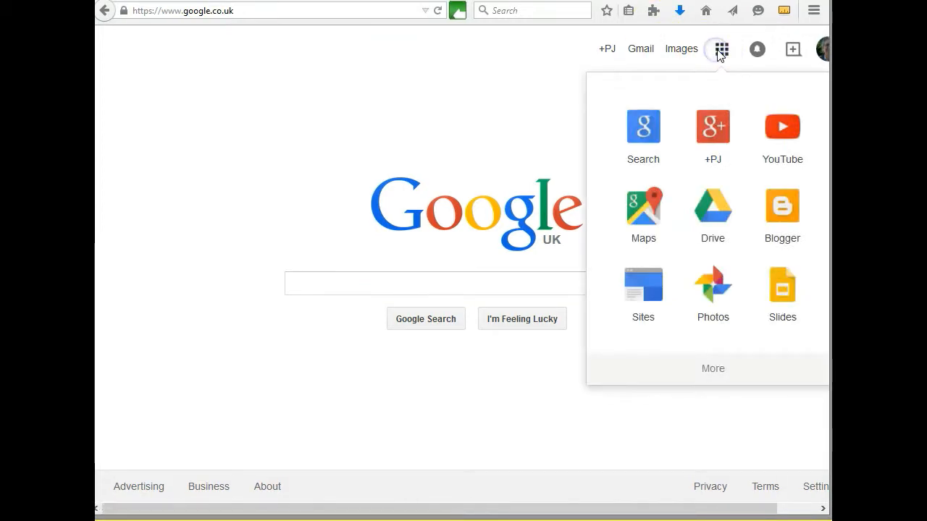
pyautogui.click(713, 210)
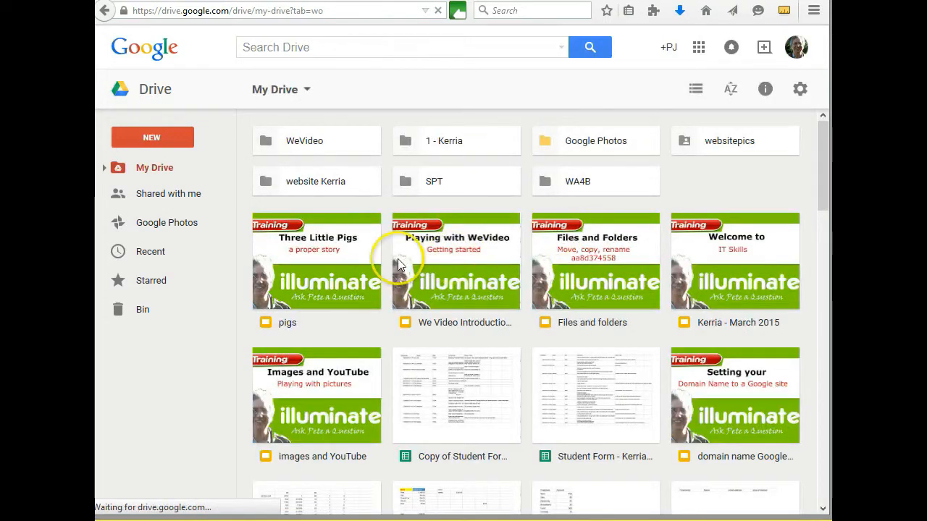
# Search the apps that can be connected to Drive for wevideo and close the app listing.
pyautogui.click(171, 138)
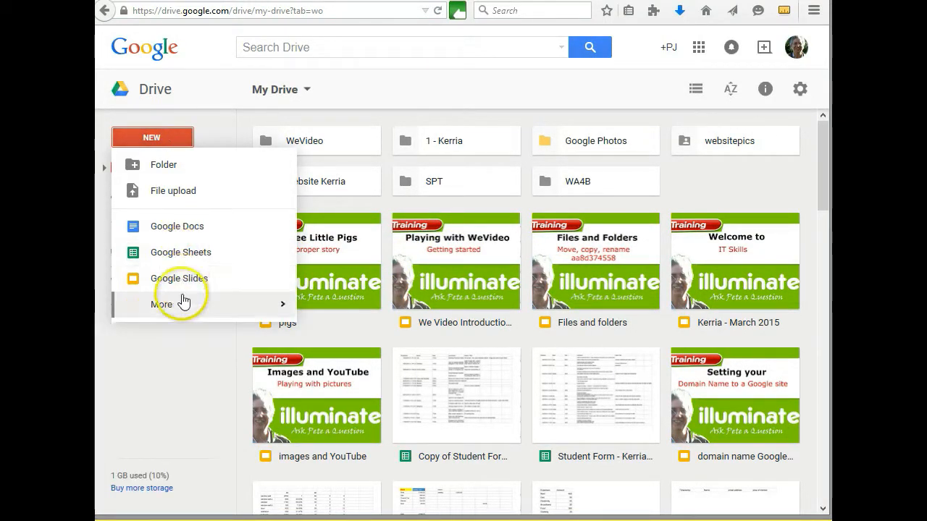
pyautogui.moveTo(179, 309)
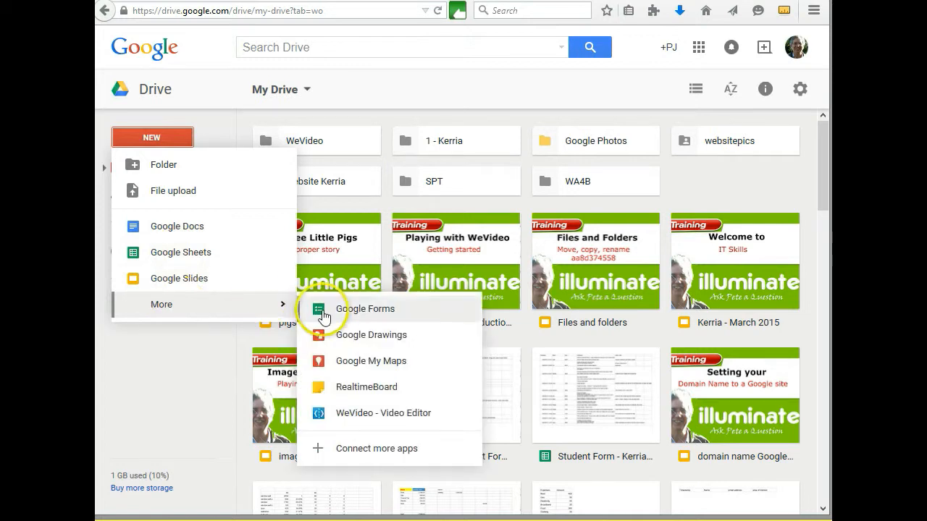
pyautogui.click(384, 416)
pyautogui.click(389, 451)
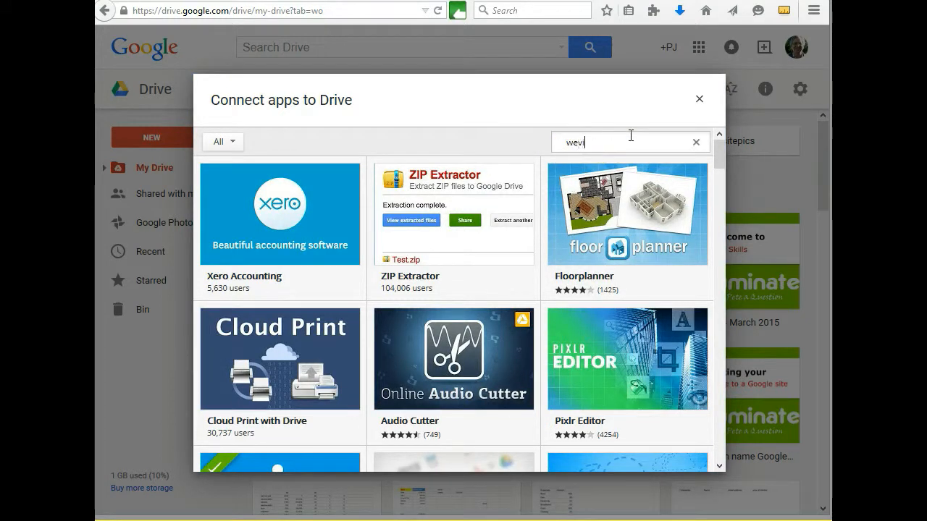
pyautogui.press('Return')
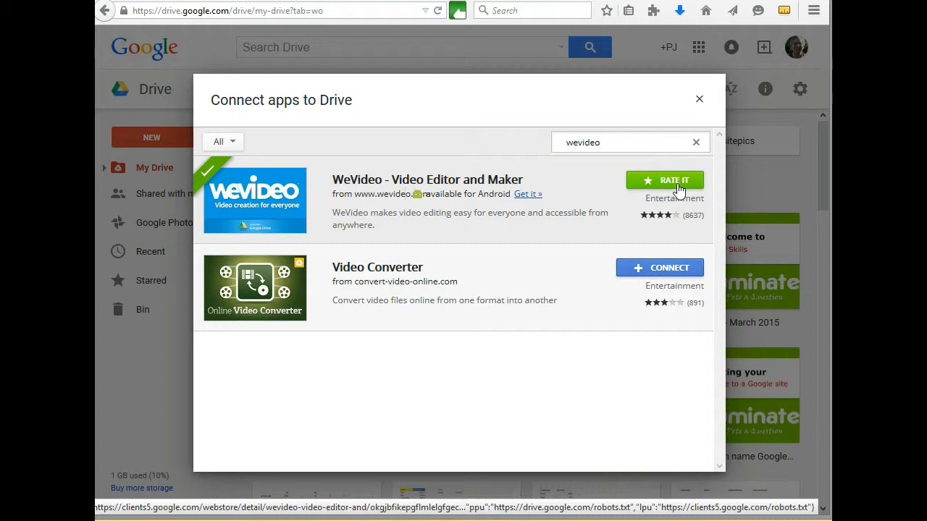
pyautogui.click(699, 98)
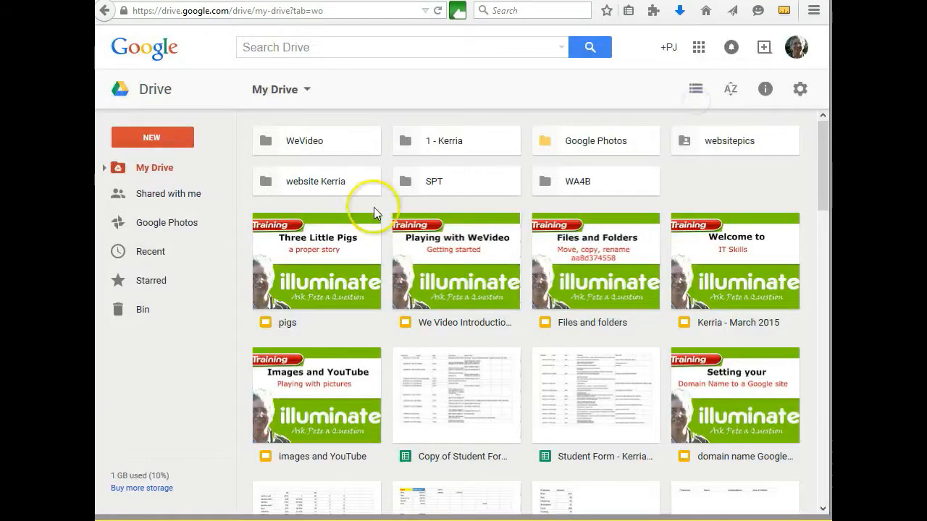
# Launch WeVideo - Video Editor from Drive and create a new project named pigs.
pyautogui.click(161, 135)
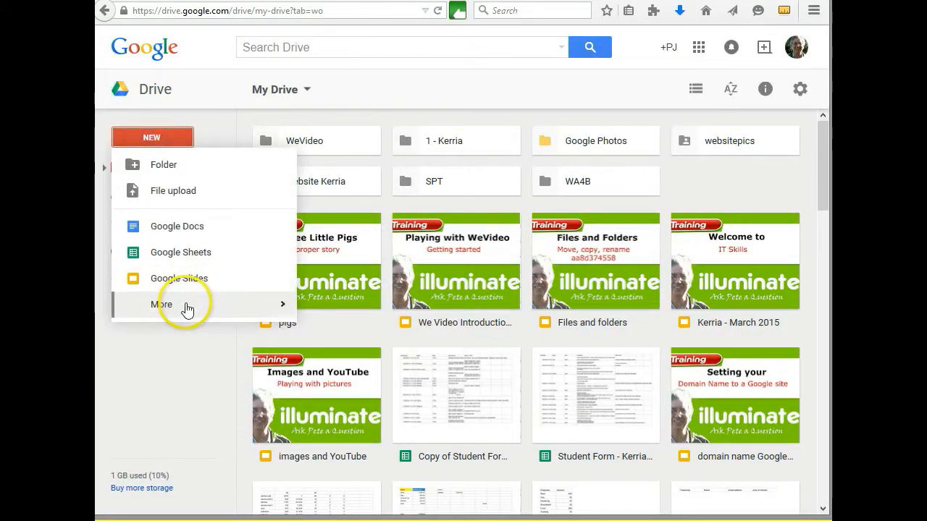
pyautogui.click(418, 414)
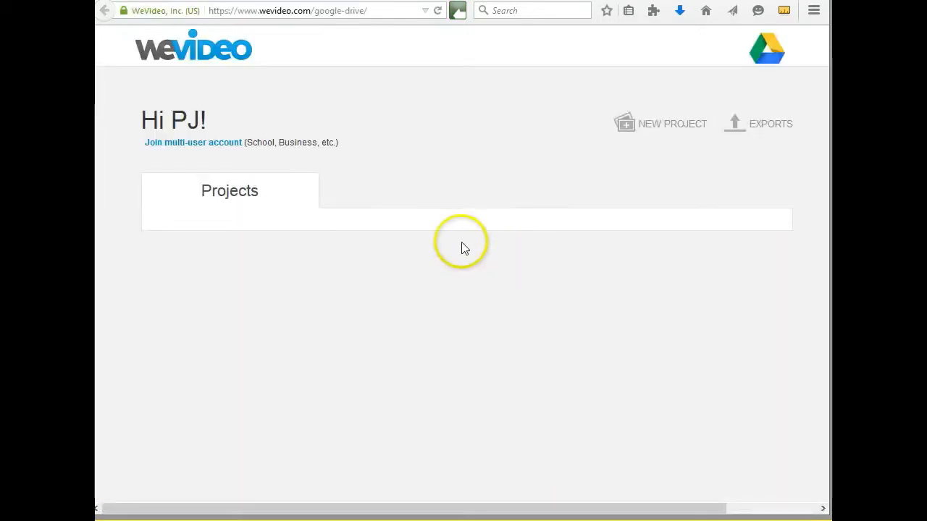
pyautogui.click(664, 125)
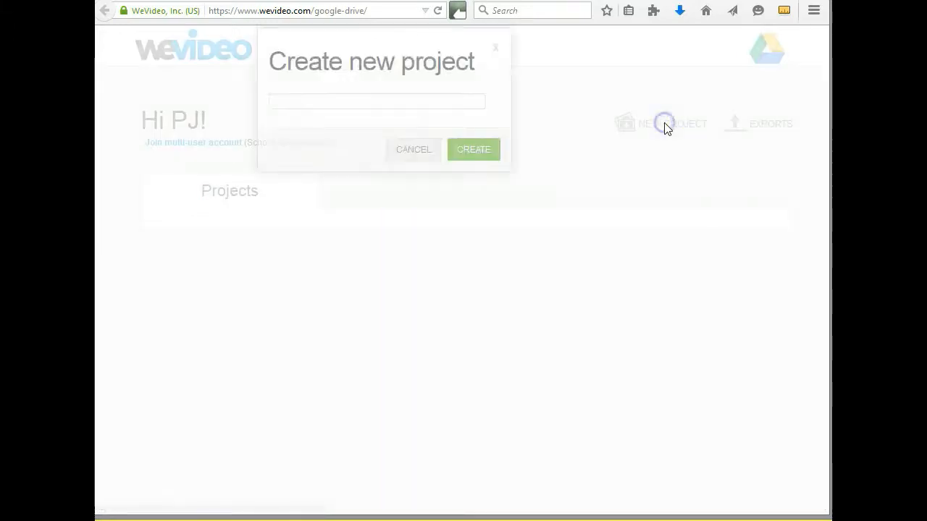
pyautogui.click(363, 148)
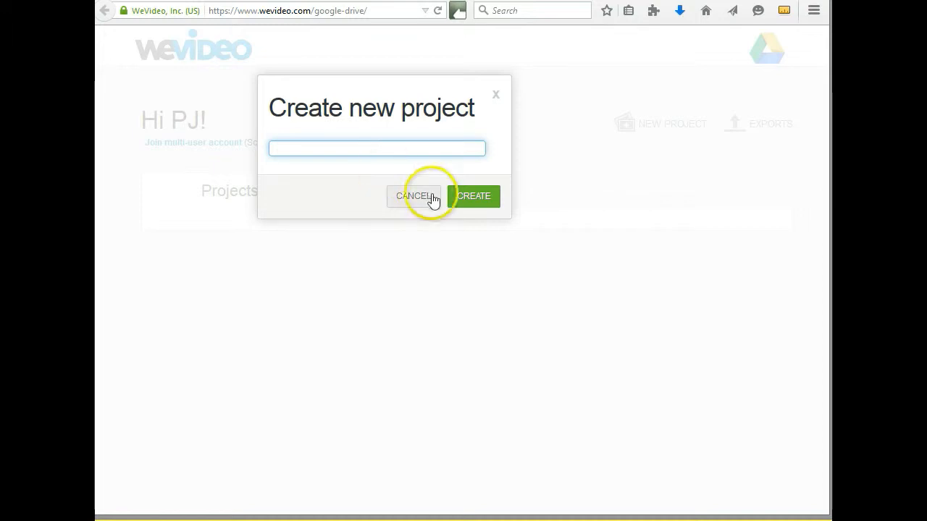
pyautogui.click(470, 199)
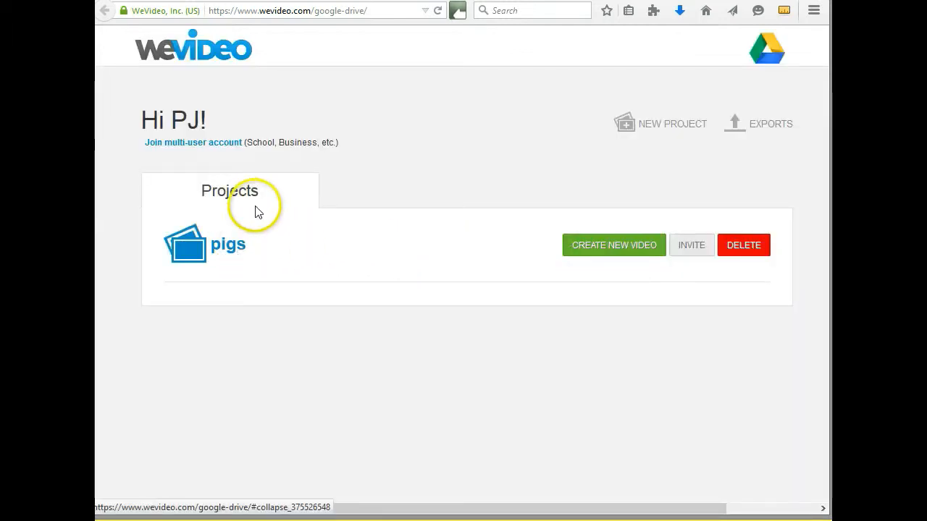
# Create a new video in the pigs project and place We Video Introduction(1) at the start of the Main track.
pyautogui.click(587, 244)
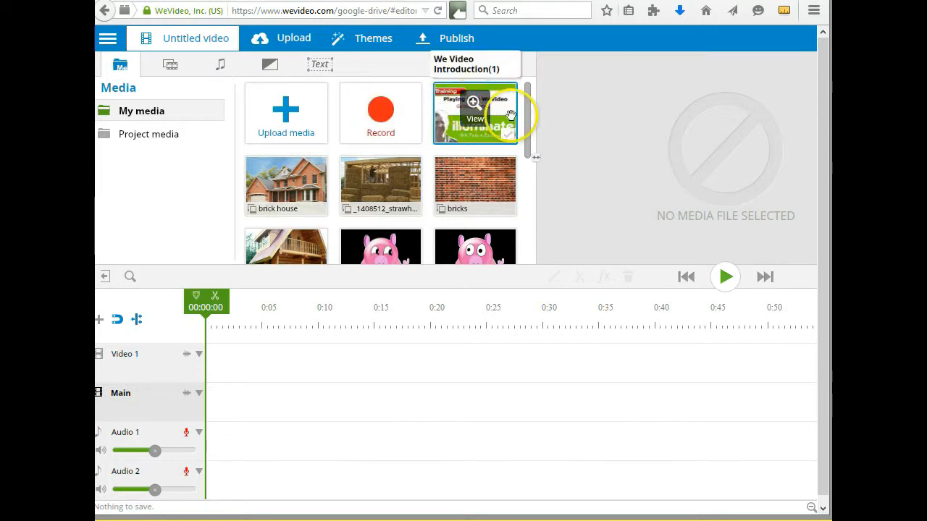
pyautogui.moveTo(475, 108)
pyautogui.mouseDown()
pyautogui.moveTo(453, 257)
pyautogui.moveTo(410, 313)
pyautogui.moveTo(325, 389)
pyautogui.moveTo(210, 403)
pyautogui.moveTo(255, 409)
pyautogui.mouseUp()
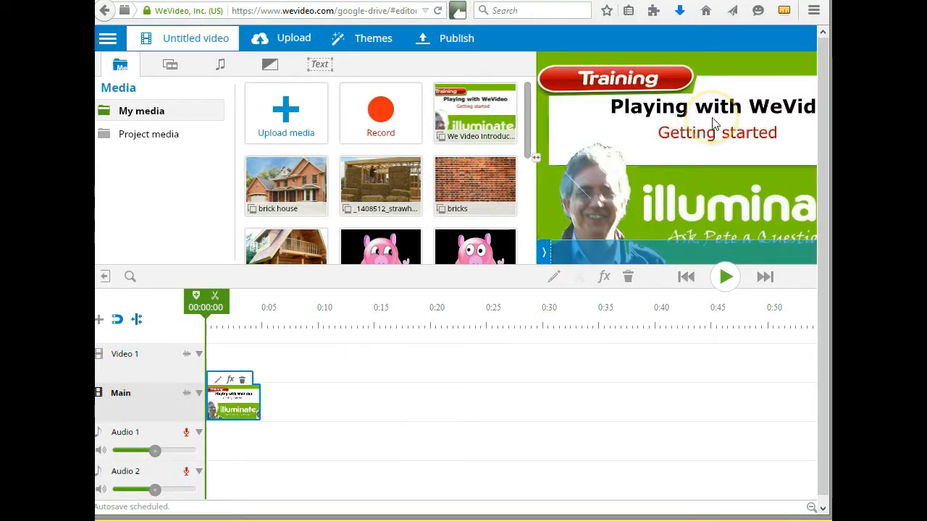
# Open the introduction clip for editing and apply Fit screen, comparing it with Fit frame.
pyautogui.click(219, 381)
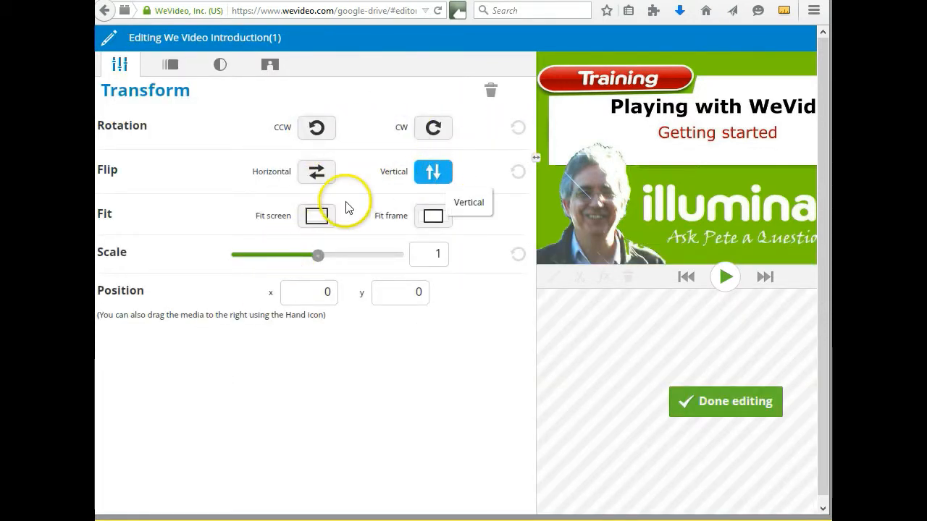
pyautogui.click(323, 216)
pyautogui.click(424, 217)
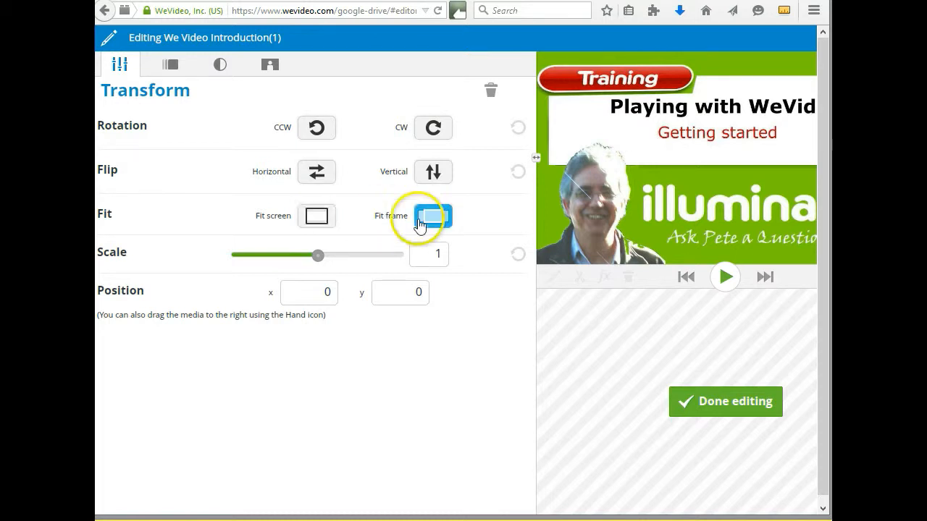
pyautogui.click(323, 217)
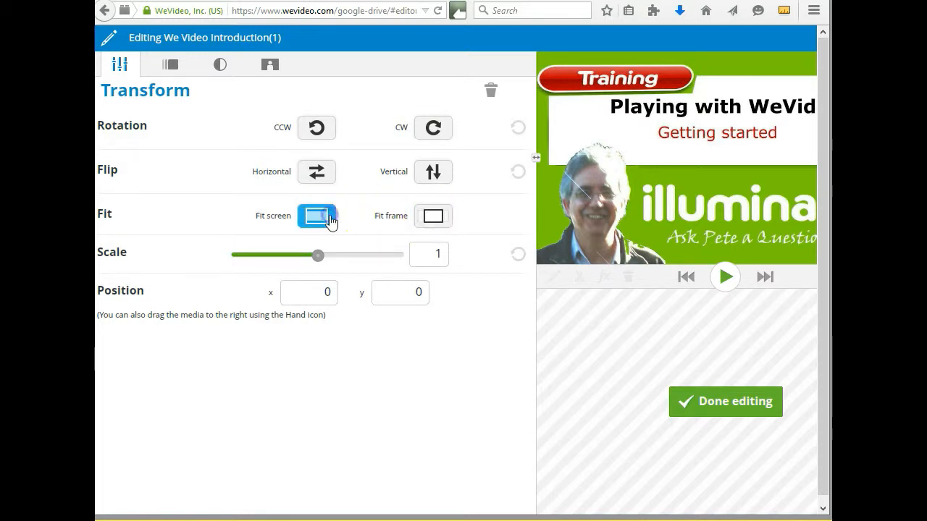
# Try enlarging the introduction clip, set its scale to 1 and finish editing.
pyautogui.click(318, 255)
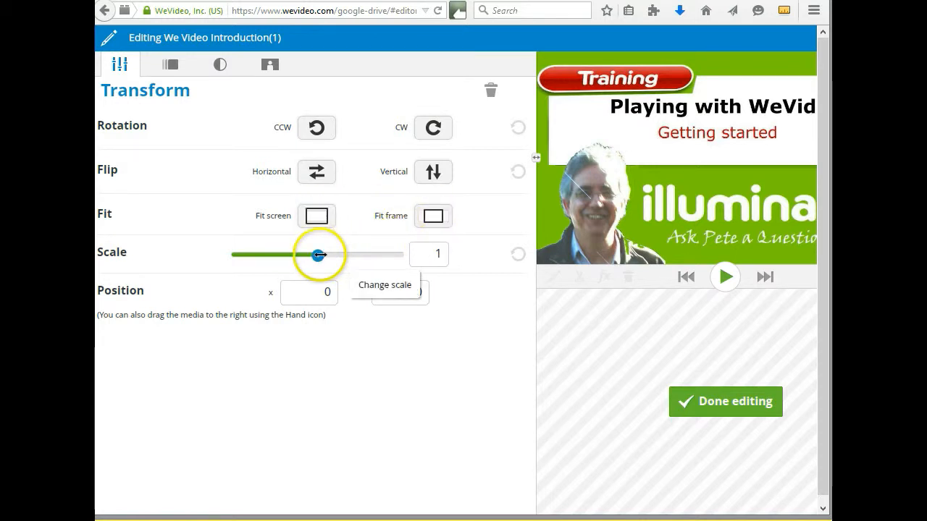
pyautogui.moveTo(319, 255)
pyautogui.mouseDown()
pyautogui.moveTo(303, 255)
pyautogui.moveTo(356, 255)
pyautogui.moveTo(320, 255)
pyautogui.mouseUp()
pyautogui.click(433, 253)
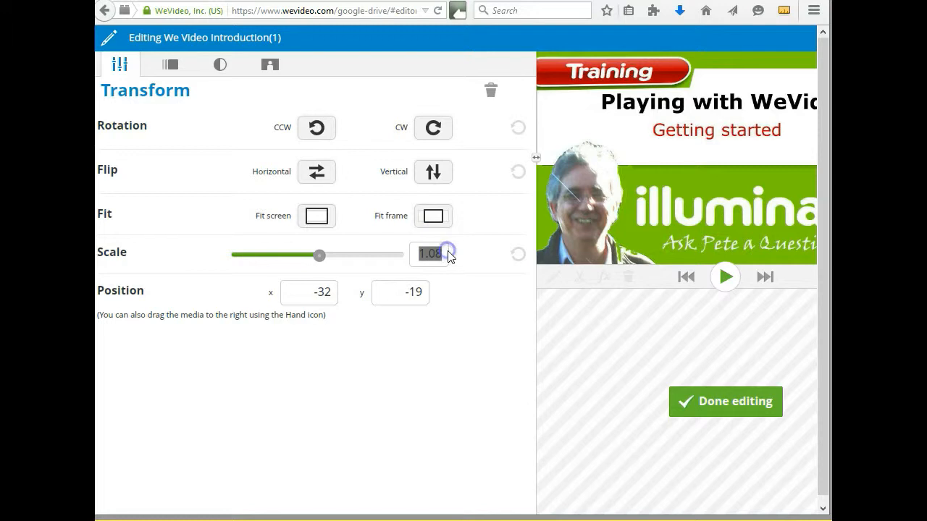
pyautogui.write('1')
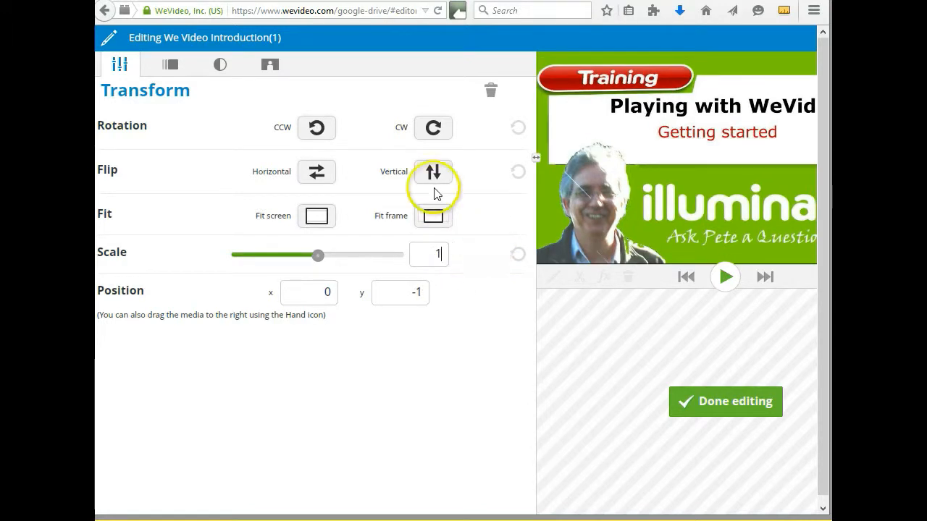
pyautogui.click(739, 402)
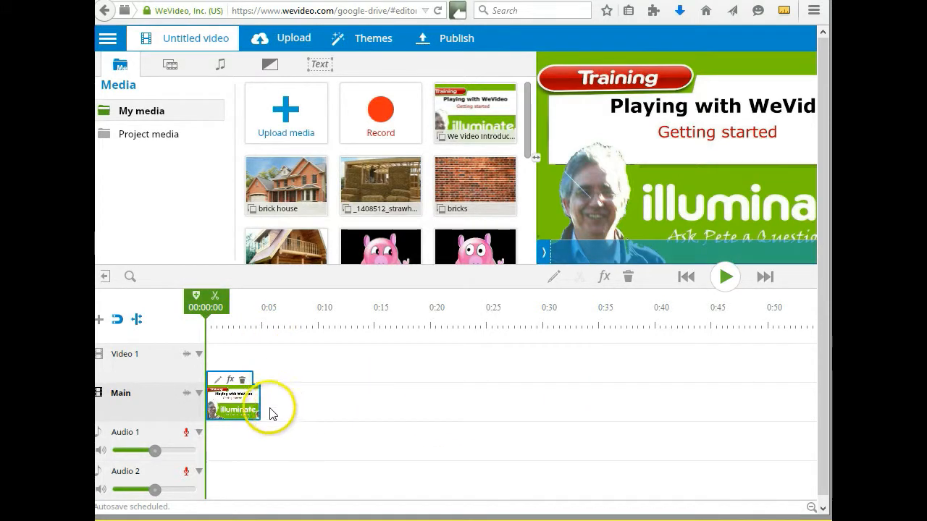
# Extend the introduction clip to end at about 00:07:04 and place pigs(1) directly after it on the Main track.
pyautogui.moveTo(259, 402); pyautogui.dragTo(282, 405)
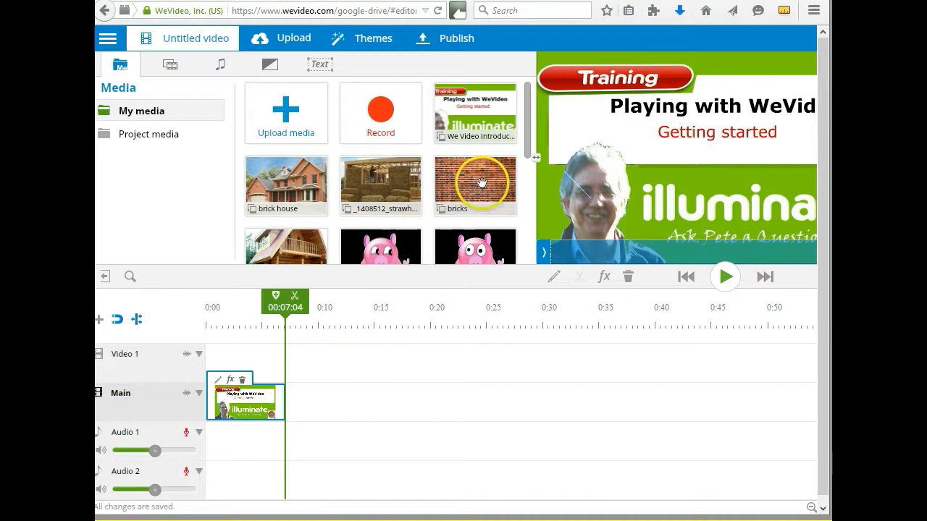
pyautogui.moveTo(527, 124); pyautogui.dragTo(533, 226)
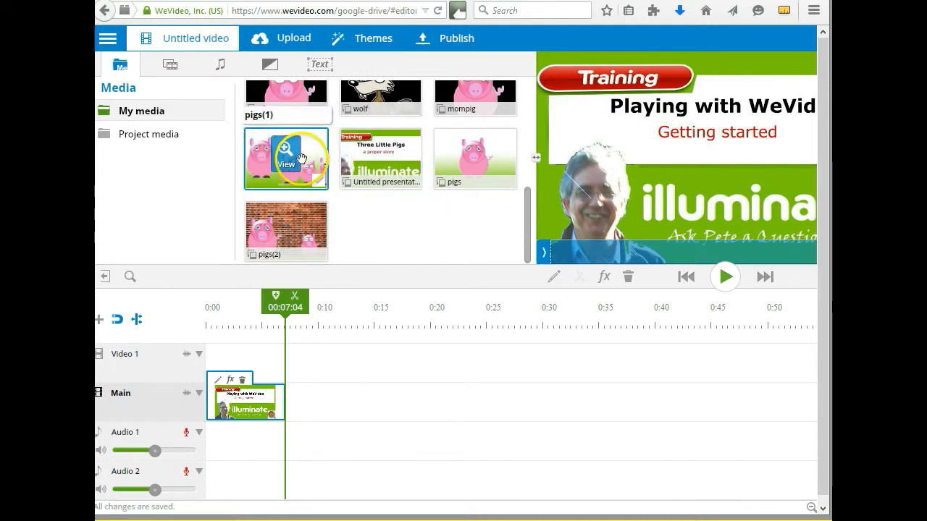
pyautogui.moveTo(309, 184); pyautogui.dragTo(339, 386)
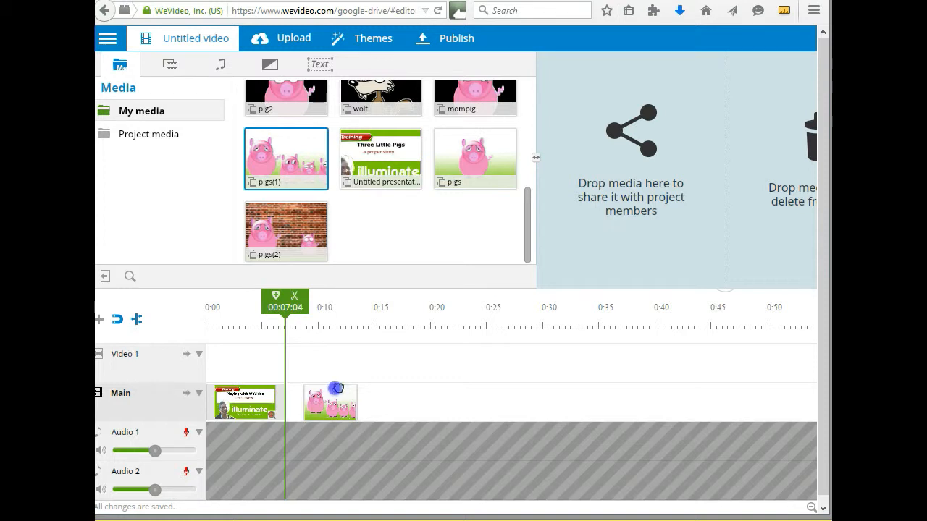
pyautogui.moveTo(333, 389); pyautogui.dragTo(312, 388)
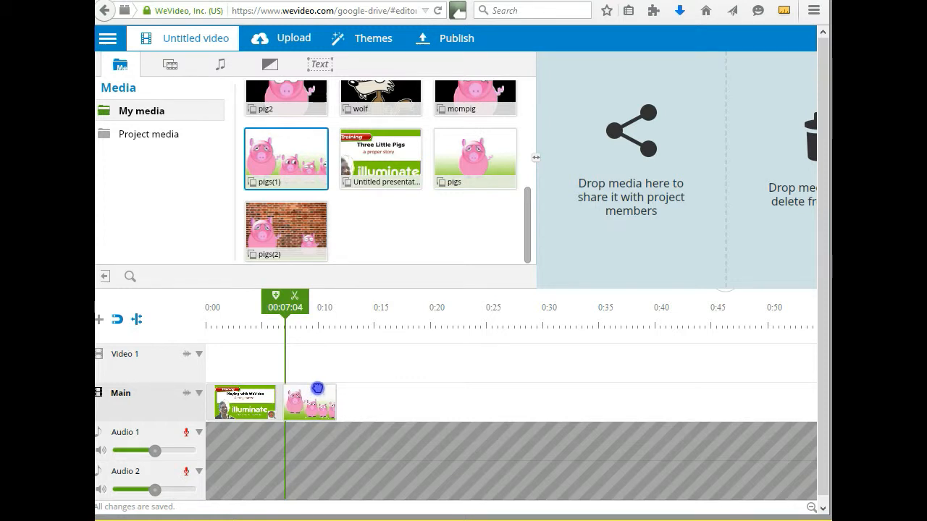
pyautogui.moveTo(311, 389); pyautogui.dragTo(313, 391)
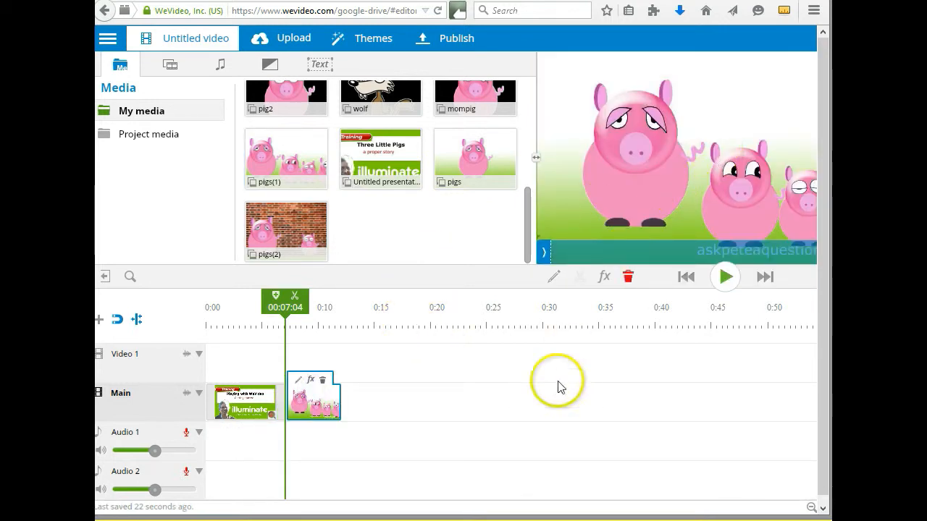
# Extend the pigs(1) clip to about 00:13:15 and add the pigs image after it, stretched to end at about 00:19:23.
pyautogui.moveTo(338, 404); pyautogui.dragTo(357, 403)
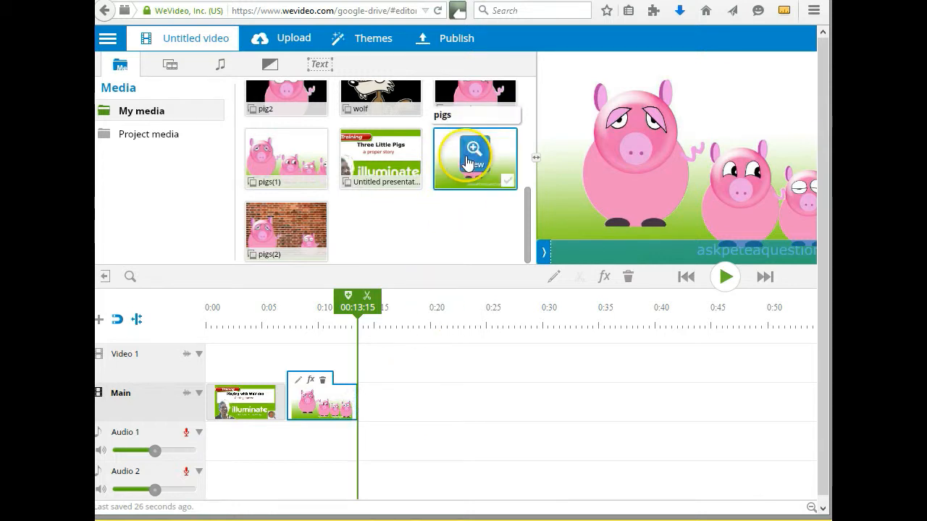
pyautogui.moveTo(480, 161); pyautogui.dragTo(411, 392)
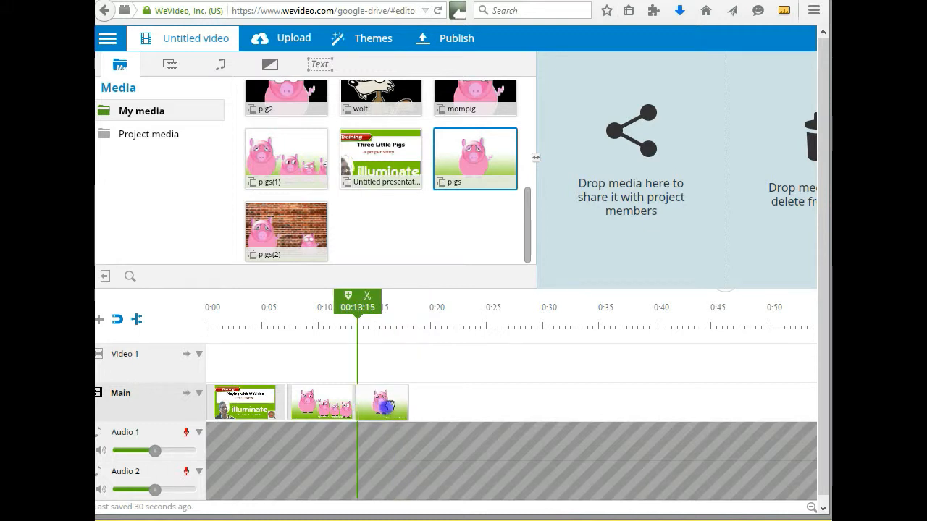
pyautogui.moveTo(396, 410); pyautogui.dragTo(426, 401)
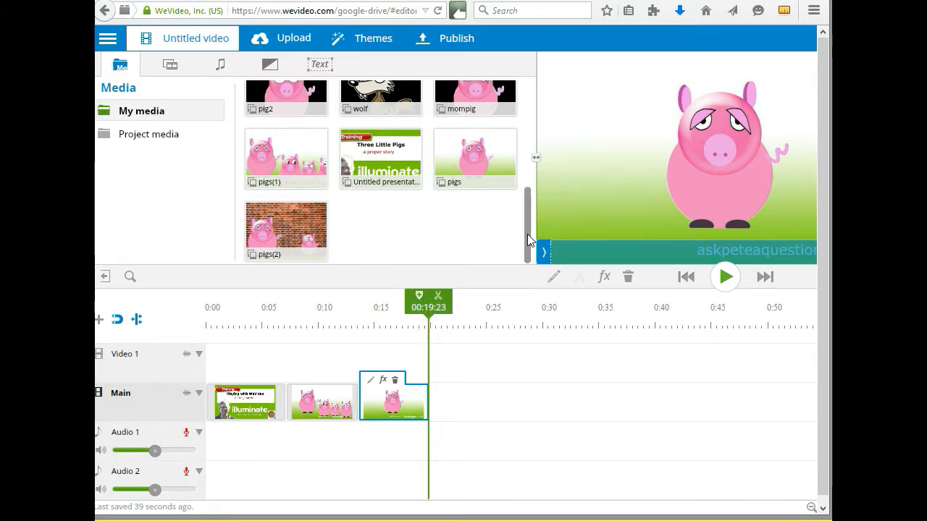
# Add the pig1 image to the Main track directly after the pigs clip.
pyautogui.moveTo(528, 240); pyautogui.dragTo(532, 195)
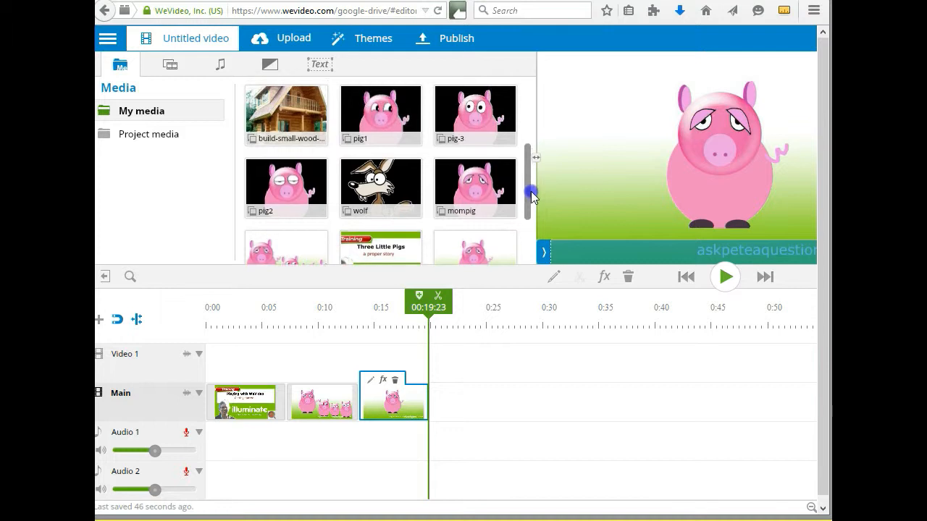
pyautogui.moveTo(383, 118); pyautogui.dragTo(457, 386)
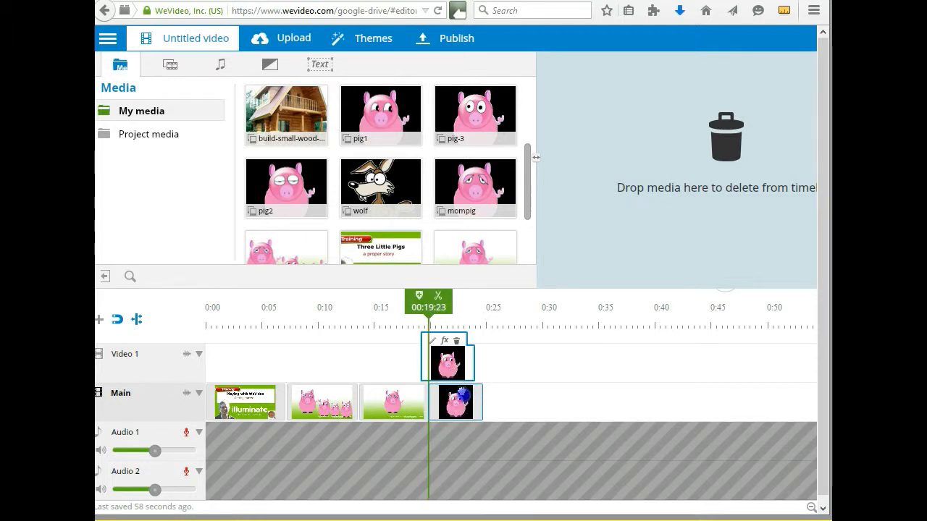
pyautogui.moveTo(459, 418); pyautogui.dragTo(459, 418)
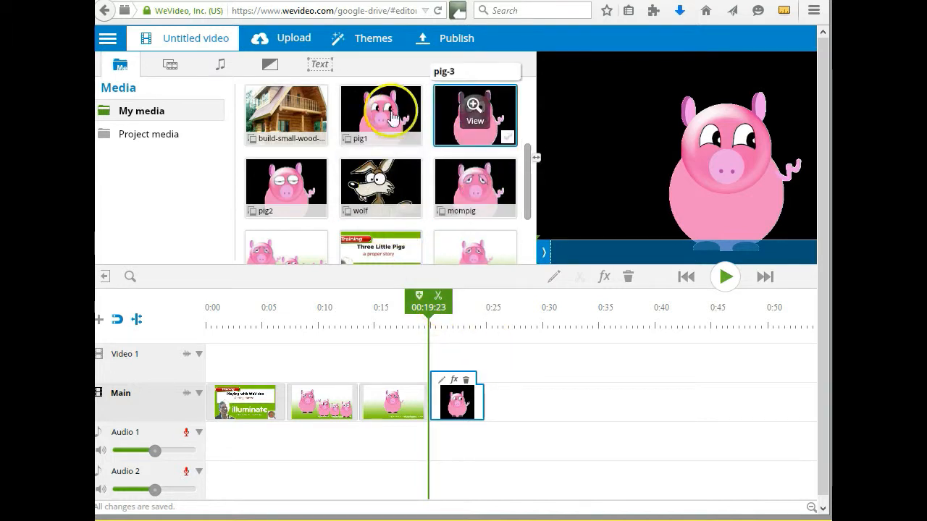
# Add the small wooden house image after the pig1 clip on the Main track, followed by the wolf image starting at 00:30:21.
pyautogui.moveTo(311, 110); pyautogui.dragTo(552, 404)
pyautogui.moveTo(383, 182); pyautogui.dragTo(597, 375)
pyautogui.moveTo(631, 333); pyautogui.dragTo(583, 404)
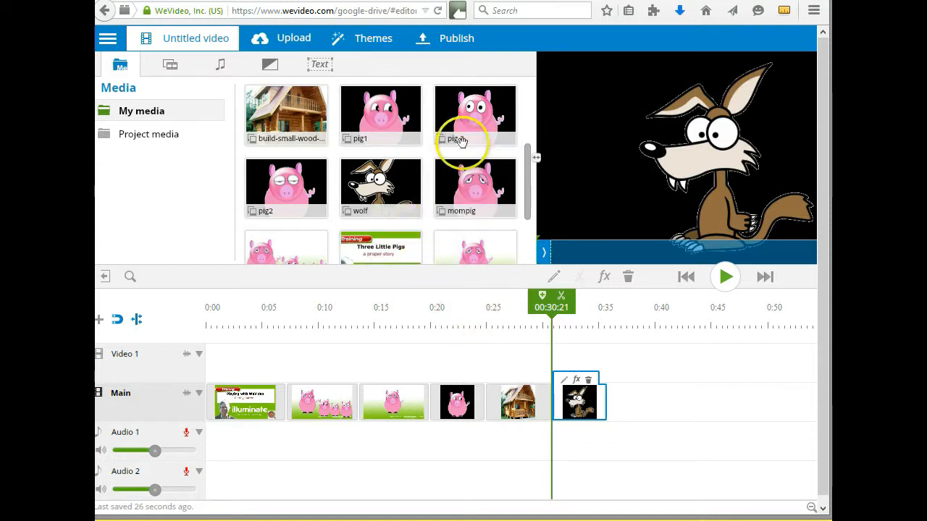
# Add the pig-3 image after the wolf clip on the Main track, followed by the straw house image.
pyautogui.moveTo(452, 123); pyautogui.dragTo(636, 404)
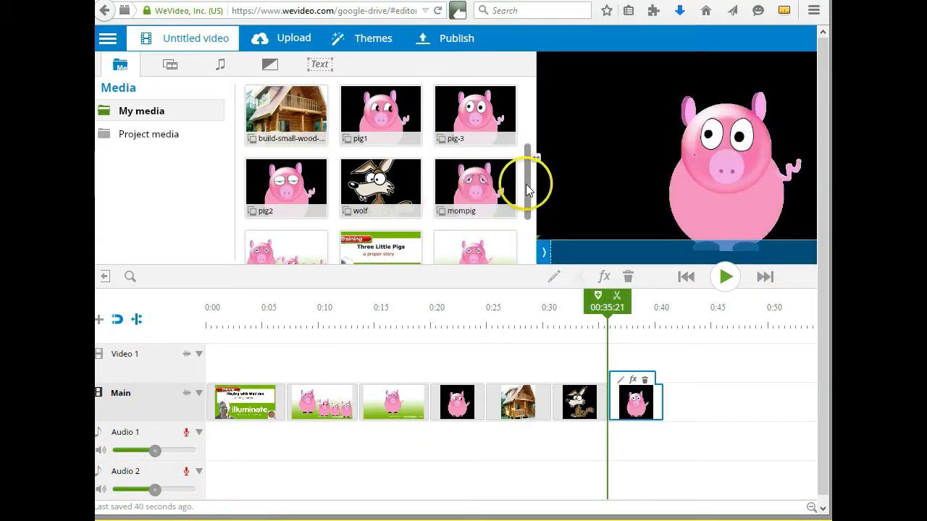
pyautogui.moveTo(528, 181); pyautogui.dragTo(534, 144)
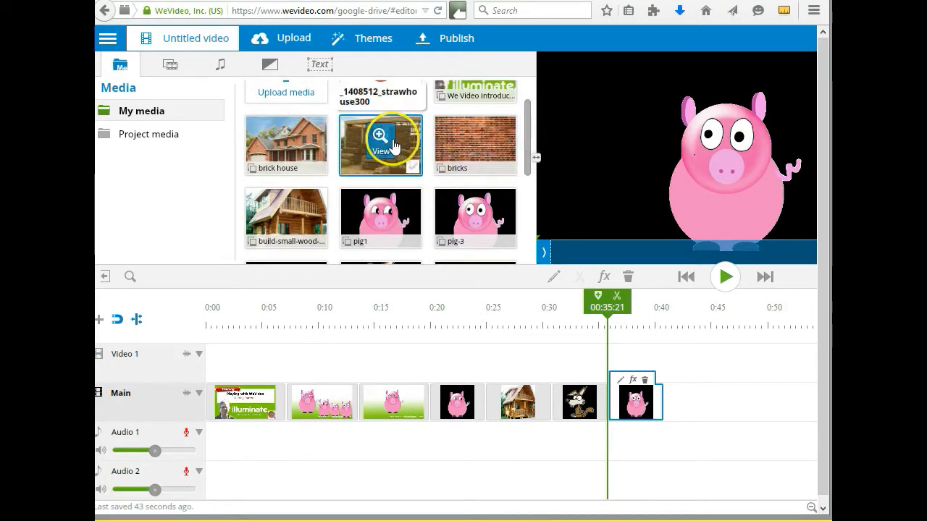
pyautogui.moveTo(392, 138)
pyautogui.mouseDown()
pyautogui.moveTo(441, 218)
pyautogui.moveTo(520, 294)
pyautogui.moveTo(633, 343)
pyautogui.moveTo(664, 392)
pyautogui.moveTo(717, 400)
pyautogui.mouseUp()
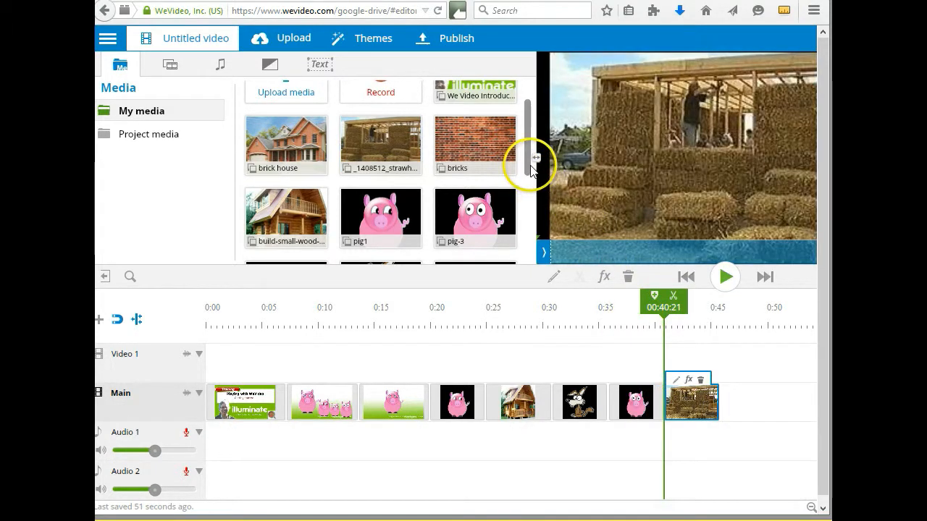
# Add a second wolf clip after the straw house on the Main track, followed by the pig2 image.
pyautogui.moveTo(528, 164); pyautogui.dragTo(530, 184)
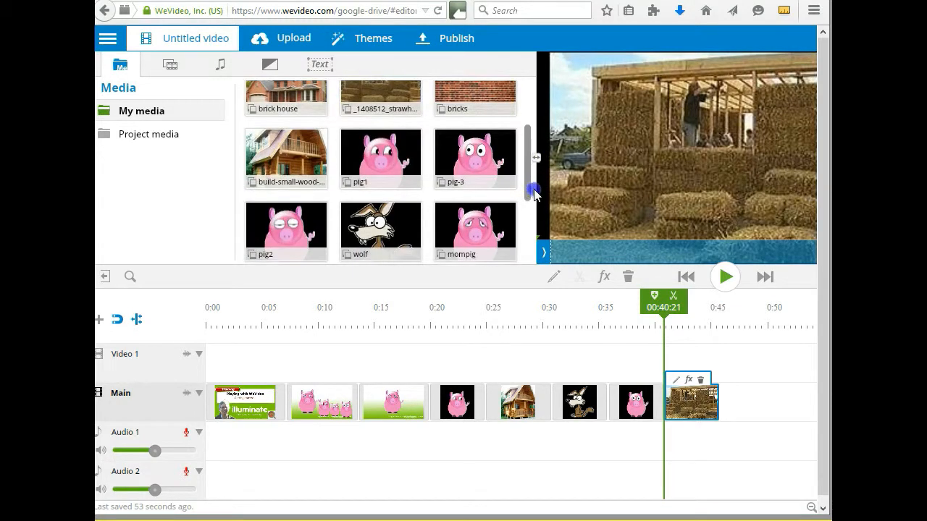
pyautogui.moveTo(440, 258); pyautogui.dragTo(768, 400)
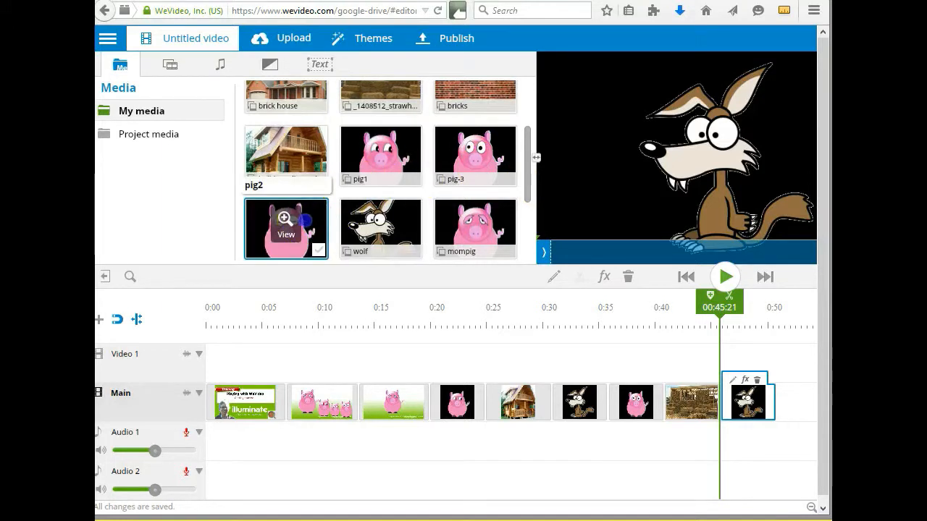
pyautogui.moveTo(303, 219); pyautogui.dragTo(806, 402)
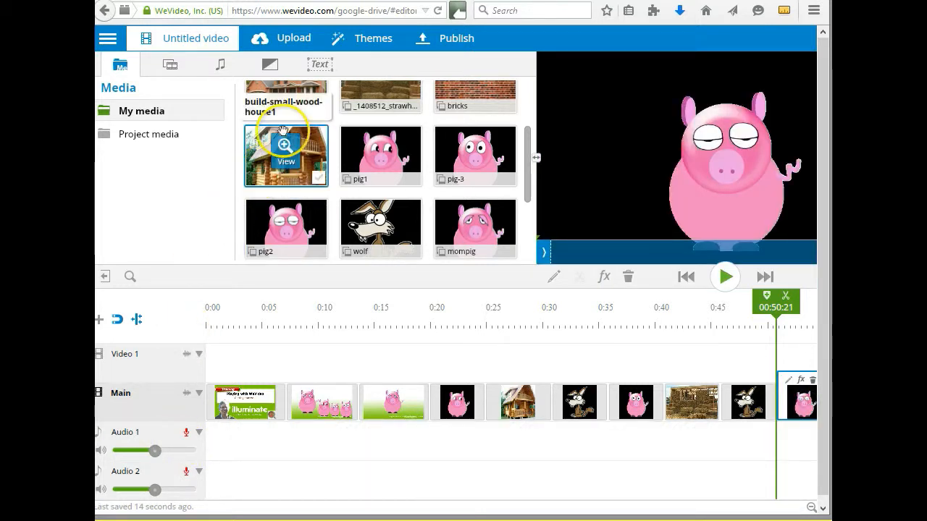
# Add the brick house image to the Main track directly after the second wolf clip.
pyautogui.moveTo(286, 98)
pyautogui.mouseDown()
pyautogui.moveTo(290, 138)
pyautogui.moveTo(465, 289)
pyautogui.moveTo(639, 389)
pyautogui.moveTo(830, 402)
pyautogui.moveTo(812, 402)
pyautogui.mouseUp()
pyautogui.moveTo(757, 509); pyautogui.dragTo(800, 506)
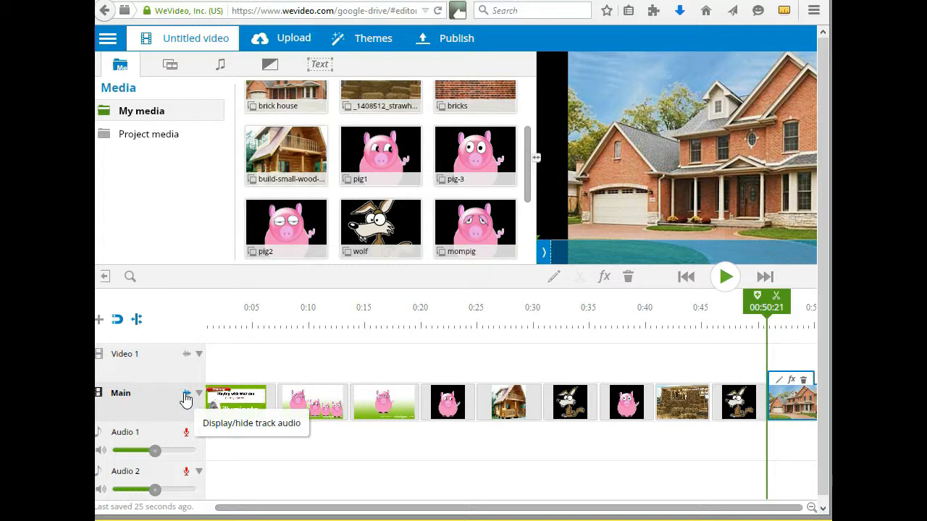
pyautogui.moveTo(326, 509); pyautogui.dragTo(327, 509)
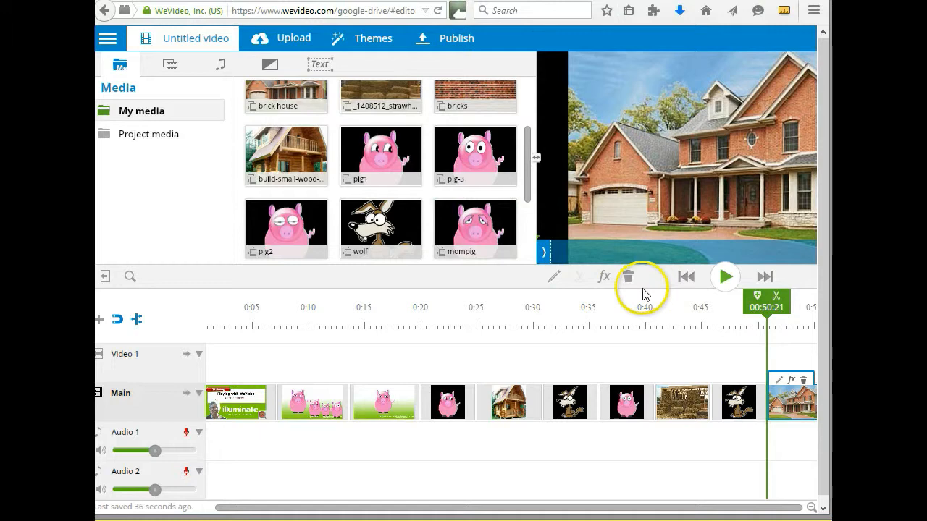
# Play the video from 00:00:00 and pause it at about 00:20:02.
pyautogui.moveTo(766, 307); pyautogui.dragTo(184, 387)
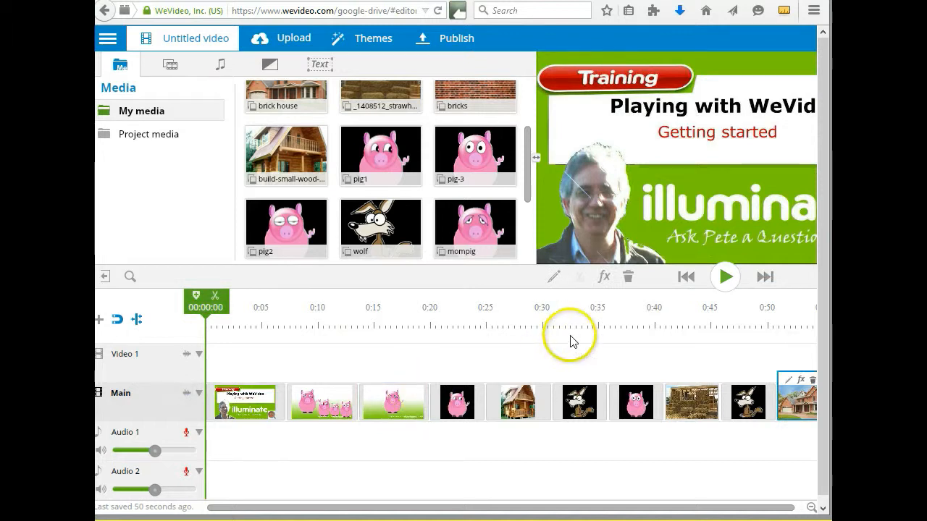
pyautogui.click(725, 278)
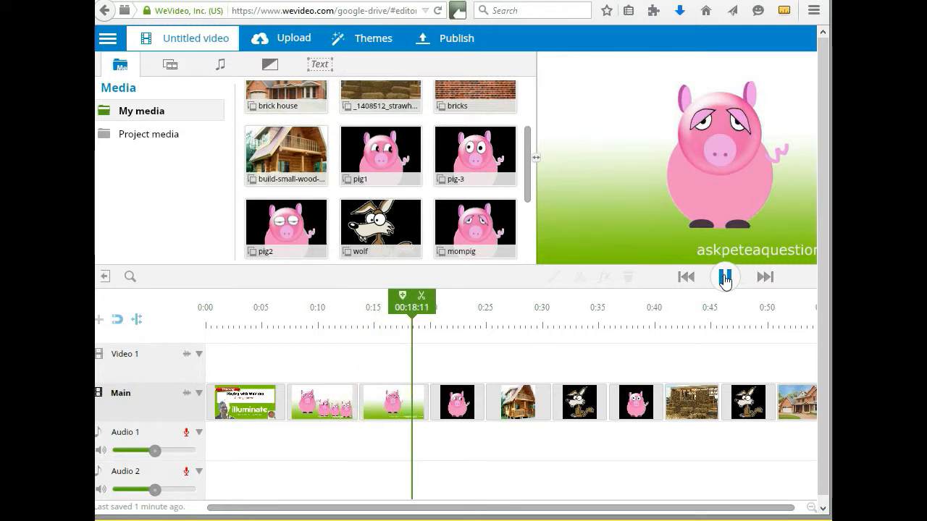
pyautogui.click(725, 282)
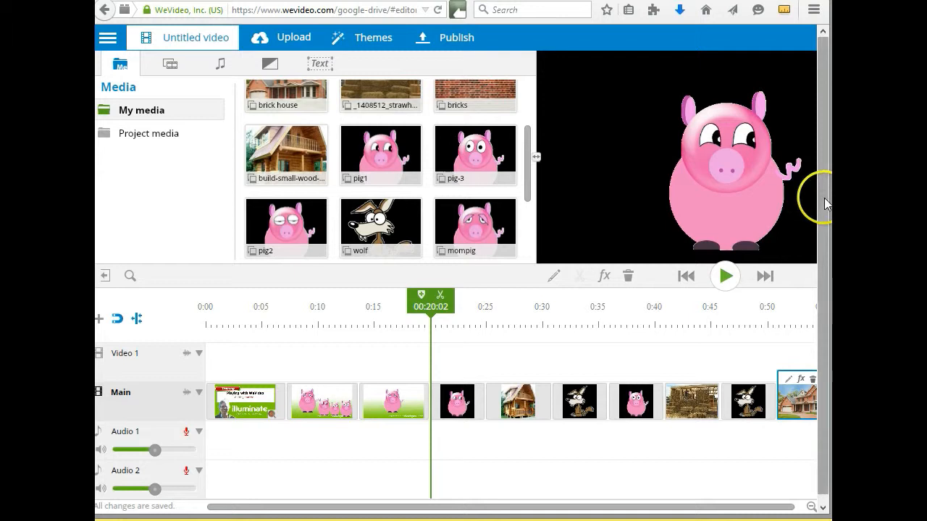
# Move the pig2 clip in front of the brick house on the Main track so it starts at 00:50:21.
pyautogui.moveTo(827, 204); pyautogui.dragTo(902, 205)
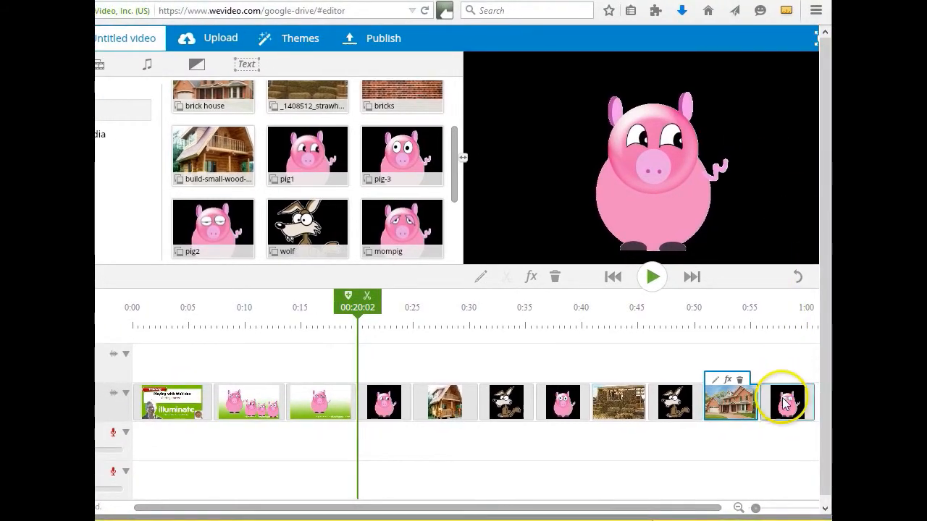
pyautogui.moveTo(786, 407); pyautogui.dragTo(719, 408)
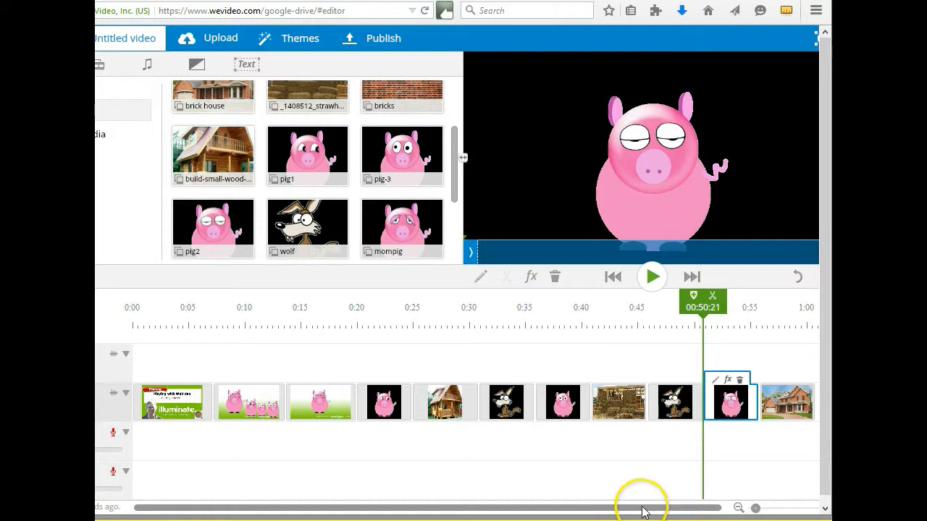
pyautogui.moveTo(675, 510); pyautogui.dragTo(684, 513)
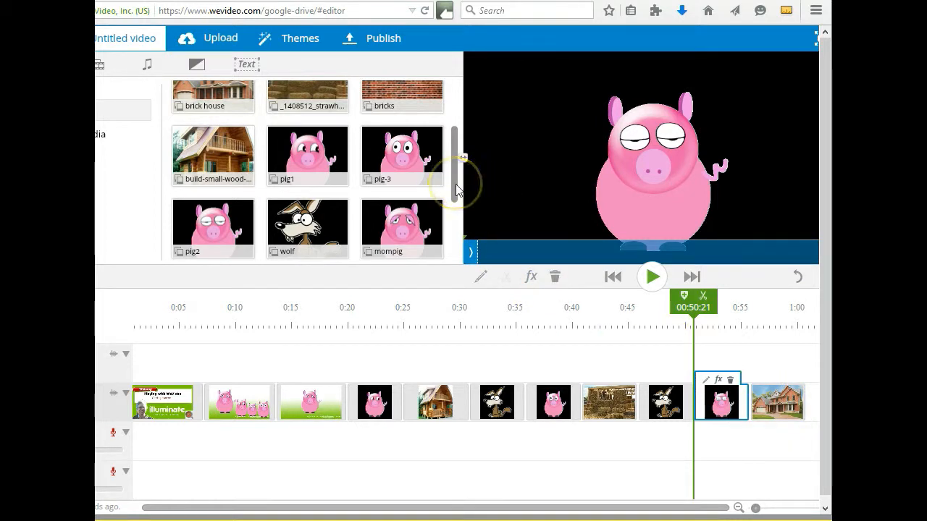
# Add the bricks image to the Main track after the brick house clip, starting at 01:00:21.
pyautogui.moveTo(456, 177); pyautogui.dragTo(457, 158)
pyautogui.click(372, 131)
pyautogui.moveTo(373, 130); pyautogui.dragTo(814, 406)
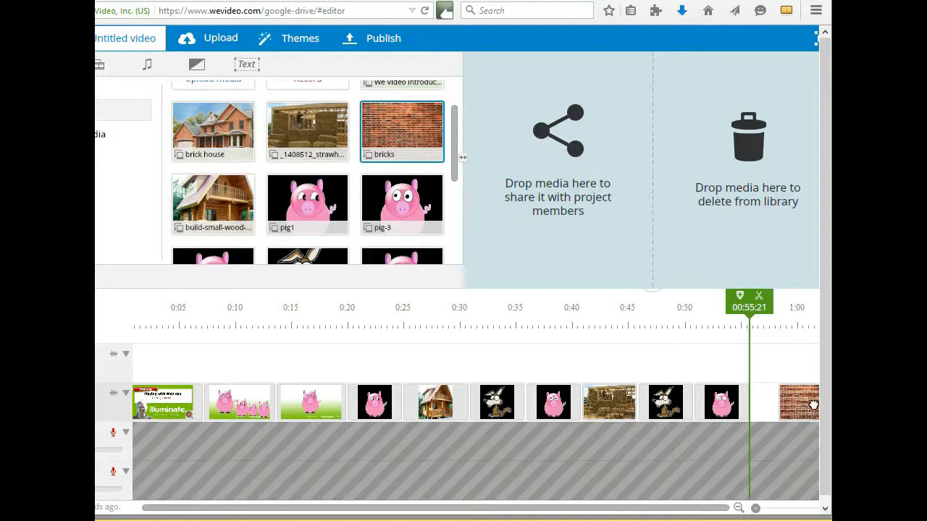
pyautogui.moveTo(814, 404)
pyautogui.mouseDown()
pyautogui.moveTo(829, 405)
pyautogui.moveTo(820, 407)
pyautogui.mouseUp()
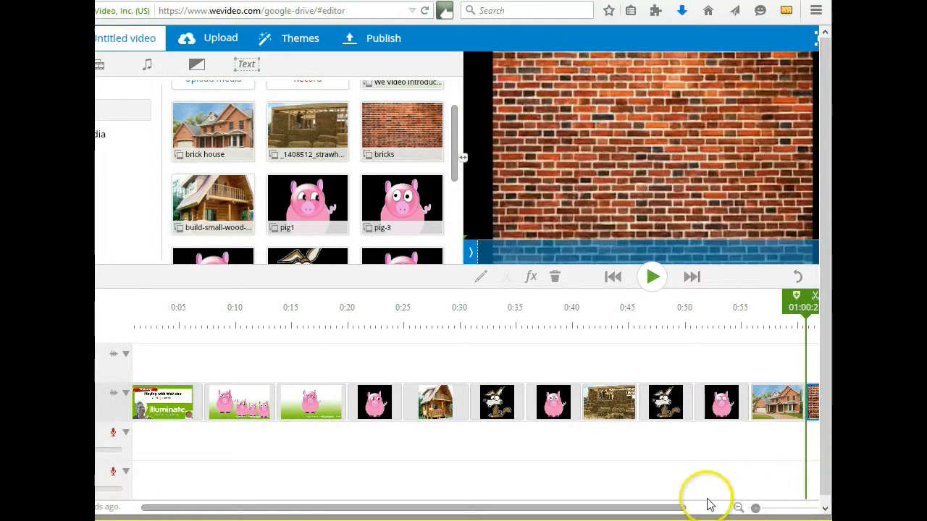
pyautogui.moveTo(681, 507); pyautogui.dragTo(805, 509)
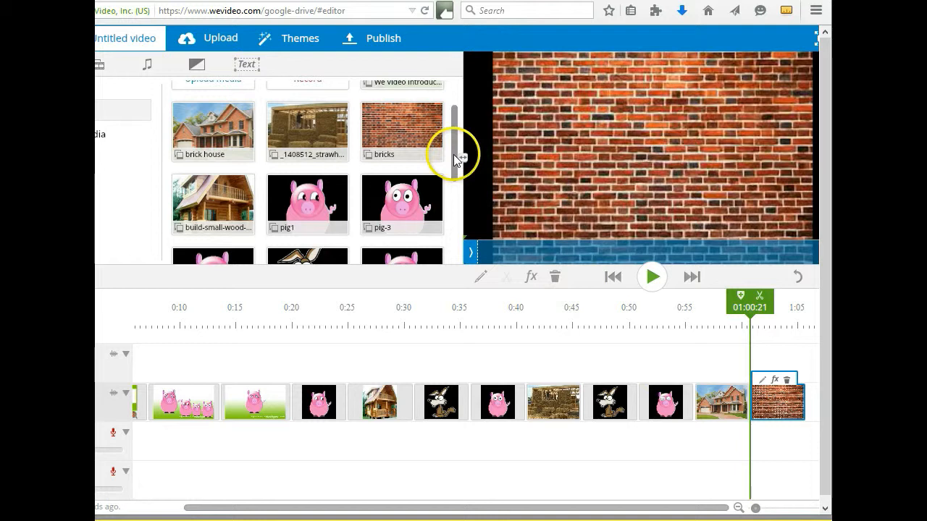
# Add the pigs(2) image at the end of the Main track and arrange the bricks clip directly before it.
pyautogui.moveTo(459, 175); pyautogui.dragTo(462, 236)
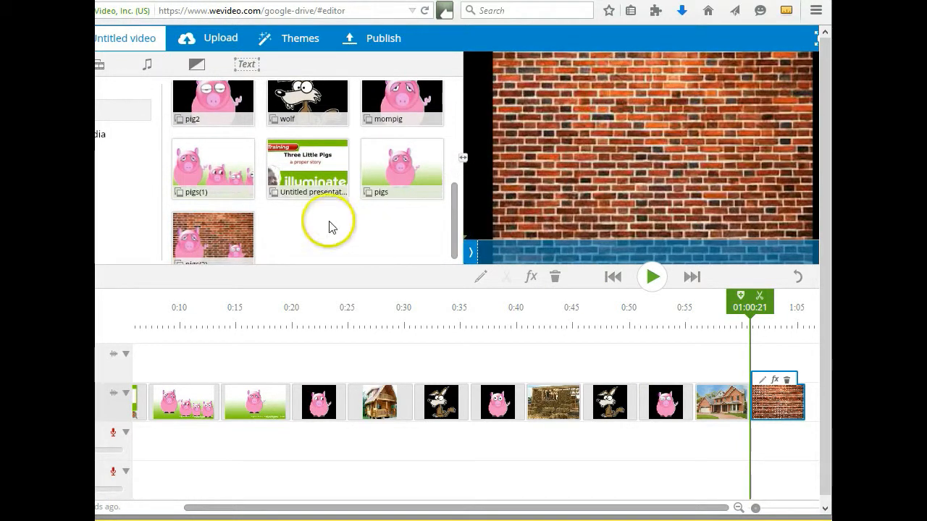
pyautogui.moveTo(318, 270); pyautogui.dragTo(813, 410)
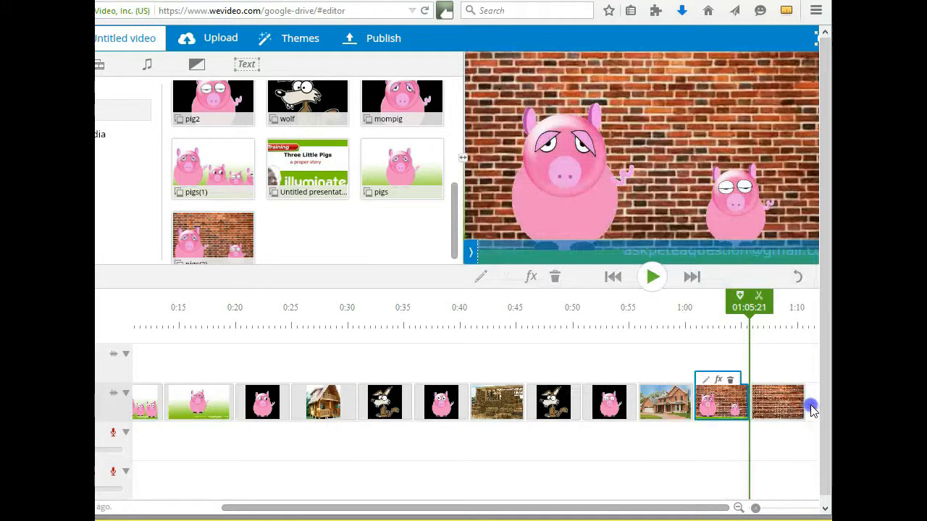
pyautogui.moveTo(743, 401)
pyautogui.mouseDown()
pyautogui.moveTo(792, 399)
pyautogui.moveTo(667, 399)
pyautogui.moveTo(738, 400)
pyautogui.mouseUp()
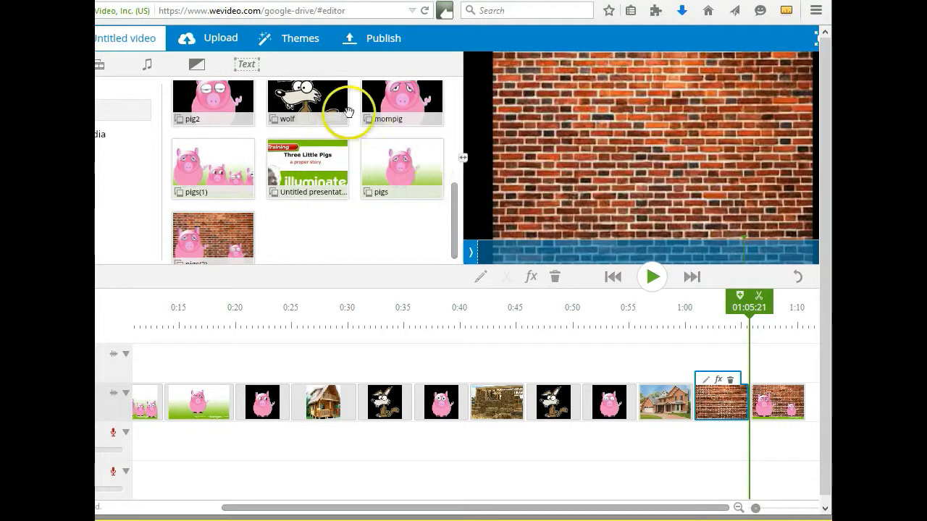
# Upload pigs(3).jpg from the computer to My Media and close the upload activity window.
pyautogui.click(229, 39)
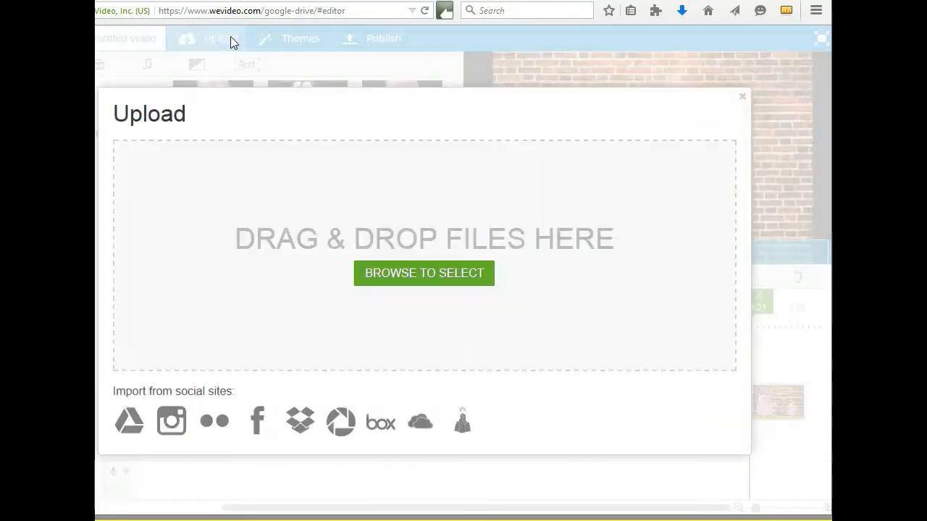
pyautogui.click(413, 278)
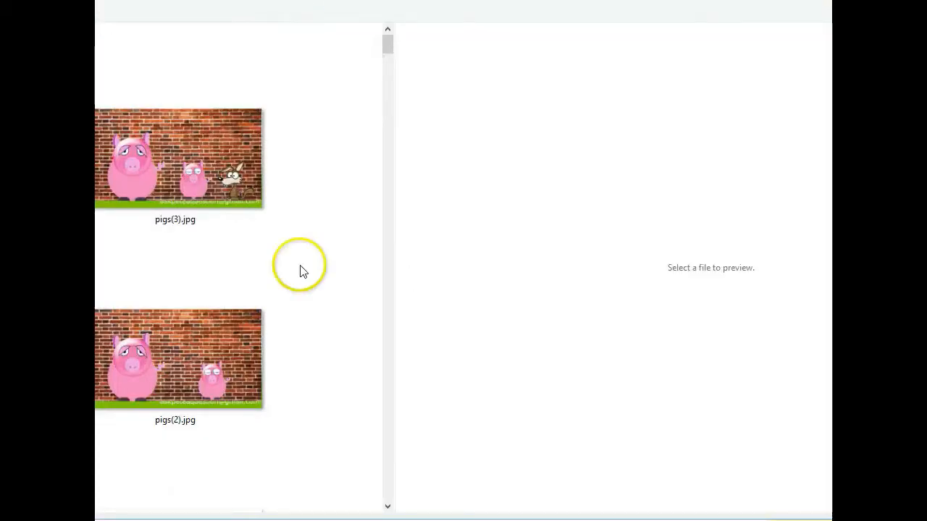
pyautogui.doubleClick(245, 164)
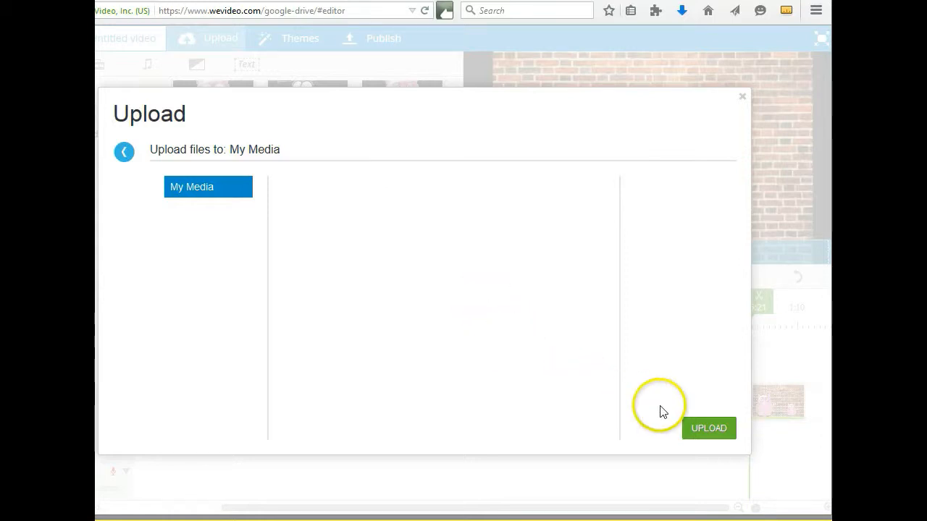
pyautogui.click(697, 430)
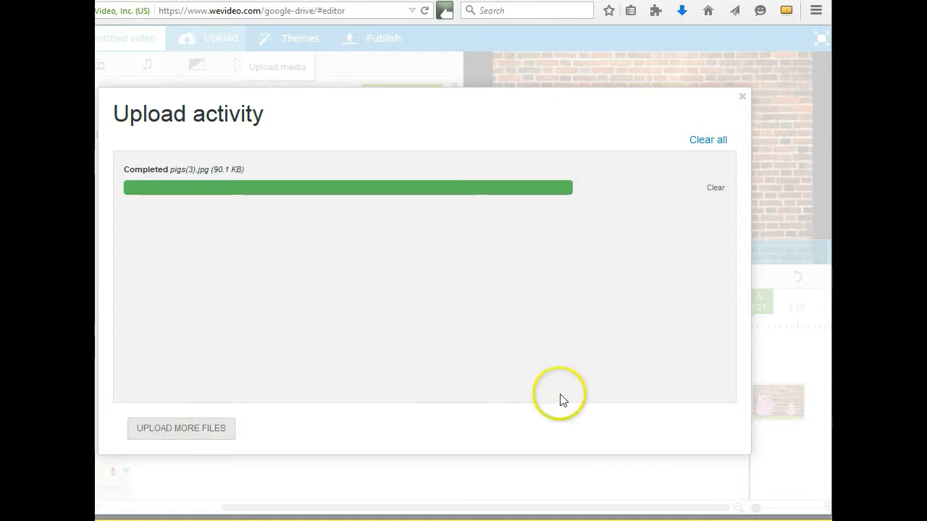
pyautogui.click(744, 100)
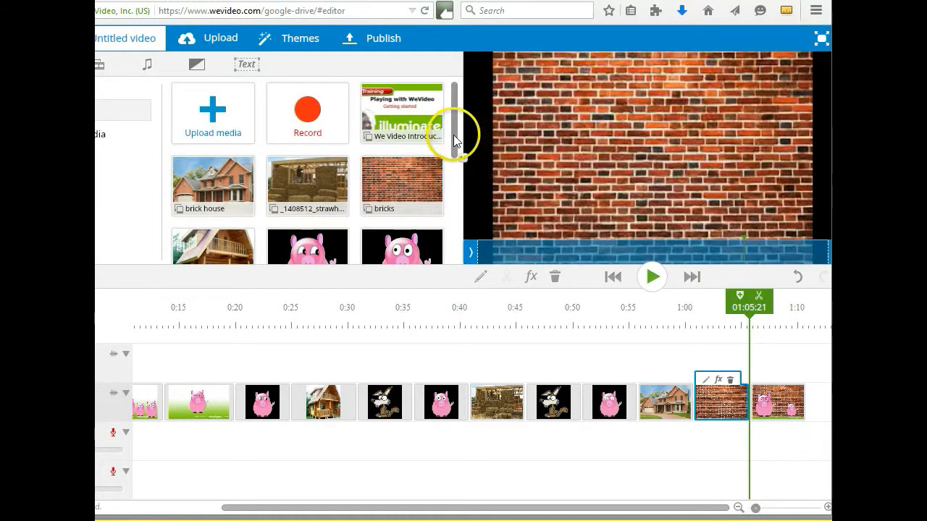
# Add the pigs(3) image to the Main track directly after the pigs(2) clip, starting at 01:10:21.
pyautogui.moveTo(454, 149); pyautogui.dragTo(459, 250)
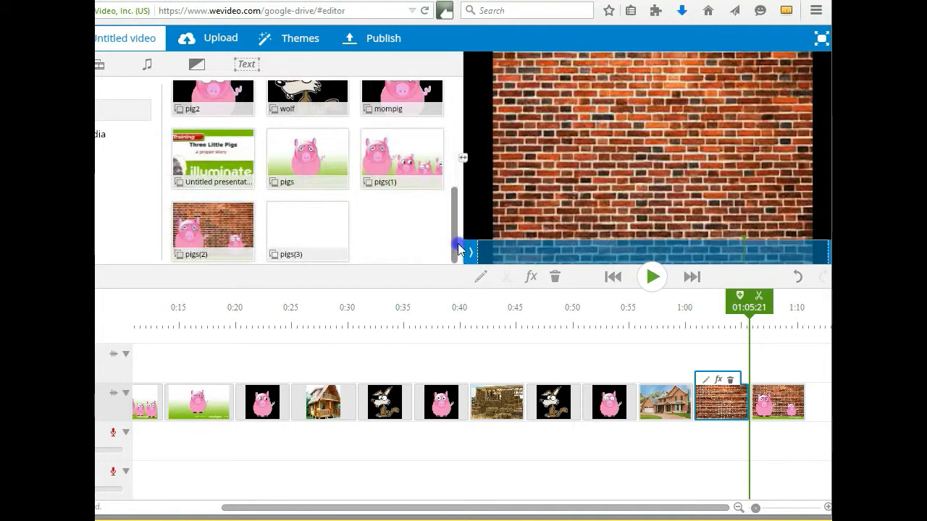
pyautogui.moveTo(308, 234); pyautogui.dragTo(830, 402)
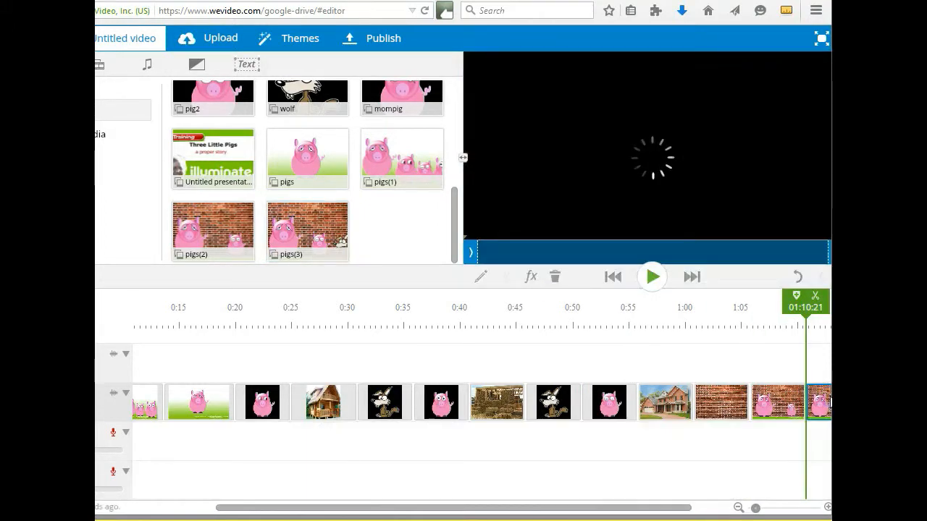
pyautogui.click(673, 509)
pyautogui.moveTo(670, 510); pyautogui.dragTo(486, 502)
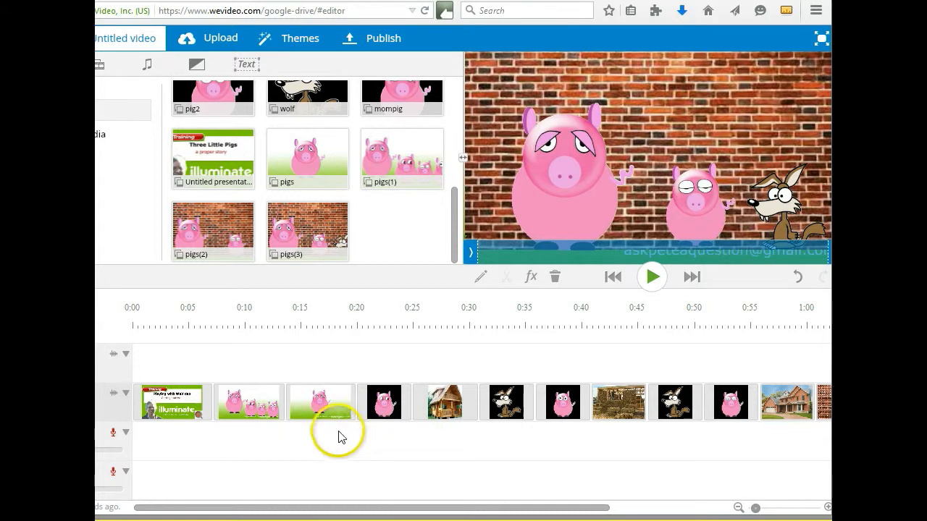
# Open the pig1 clip for editing, reduce its scale and finish editing.
pyautogui.click(258, 399)
pyautogui.click(317, 409)
pyautogui.click(382, 404)
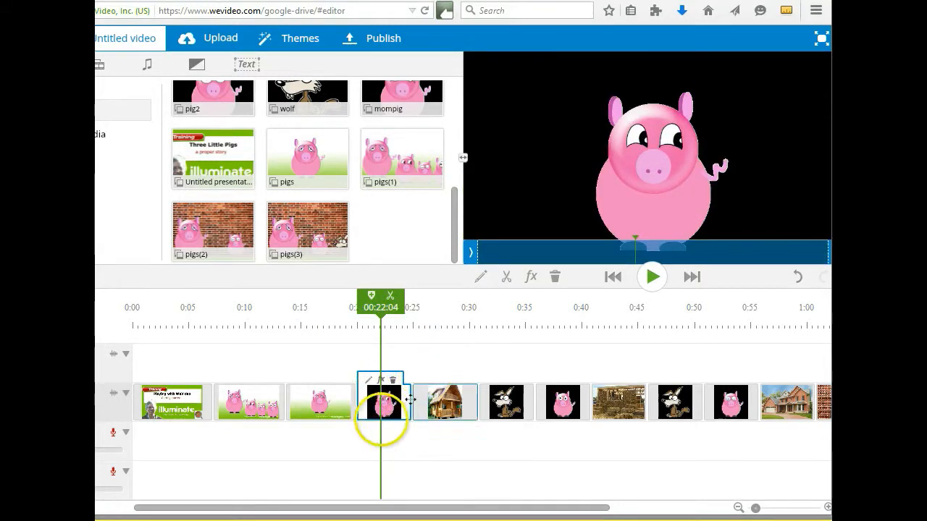
pyautogui.click(370, 381)
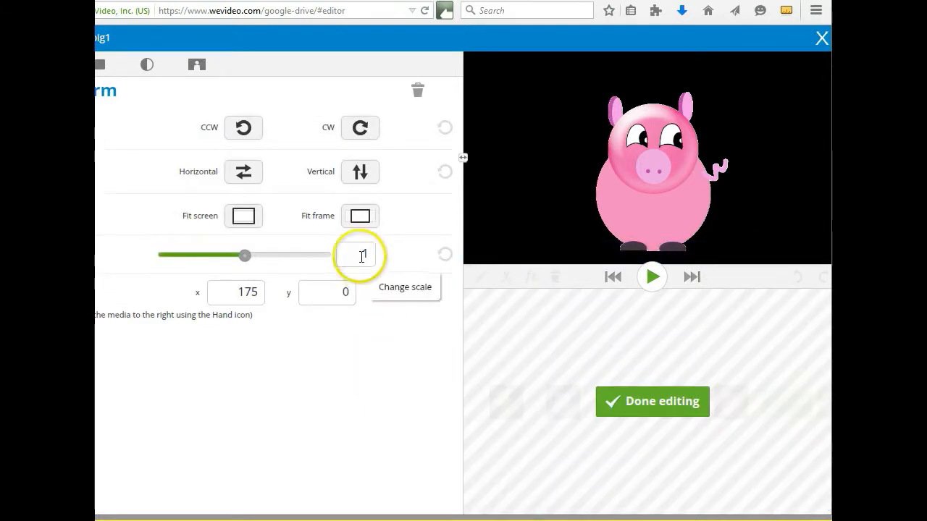
pyautogui.moveTo(245, 255); pyautogui.dragTo(217, 252)
pyautogui.click(663, 402)
# Scale the wooden house clip to 2.96, reposition it to about x -289, y -780, and finish editing.
pyautogui.click(455, 410)
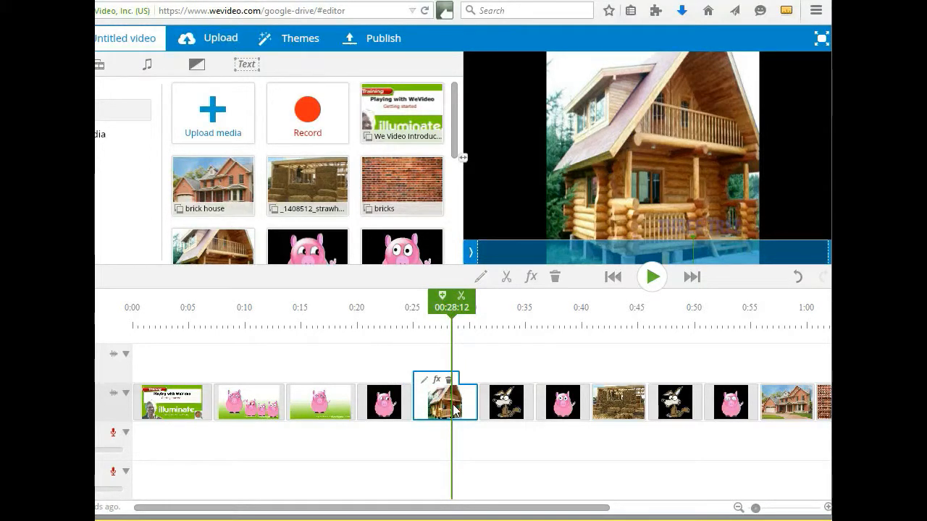
pyautogui.click(425, 383)
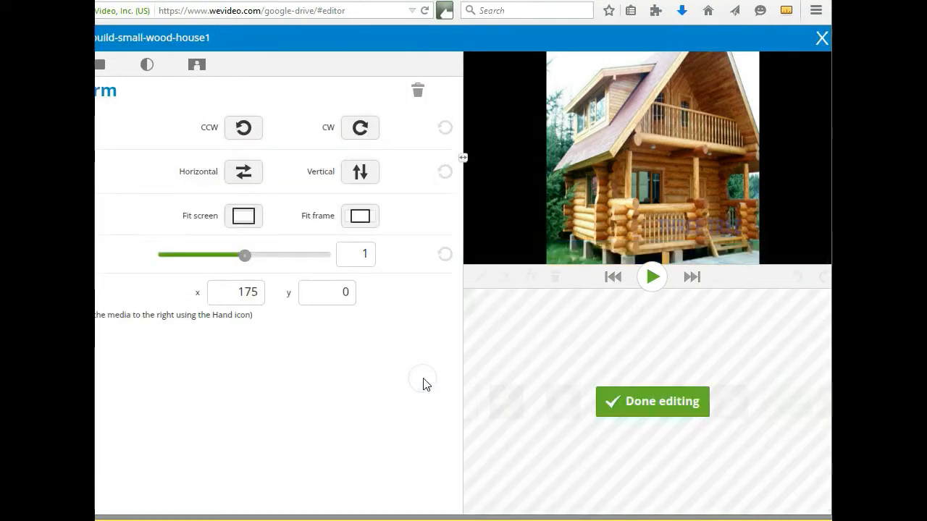
pyautogui.moveTo(245, 254); pyautogui.dragTo(285, 256)
pyautogui.moveTo(606, 200); pyautogui.dragTo(617, 49)
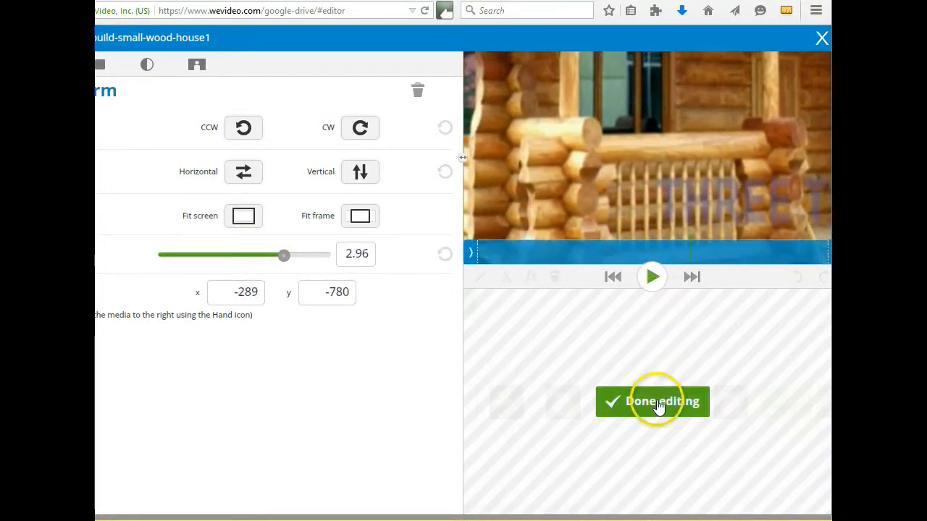
pyautogui.click(654, 402)
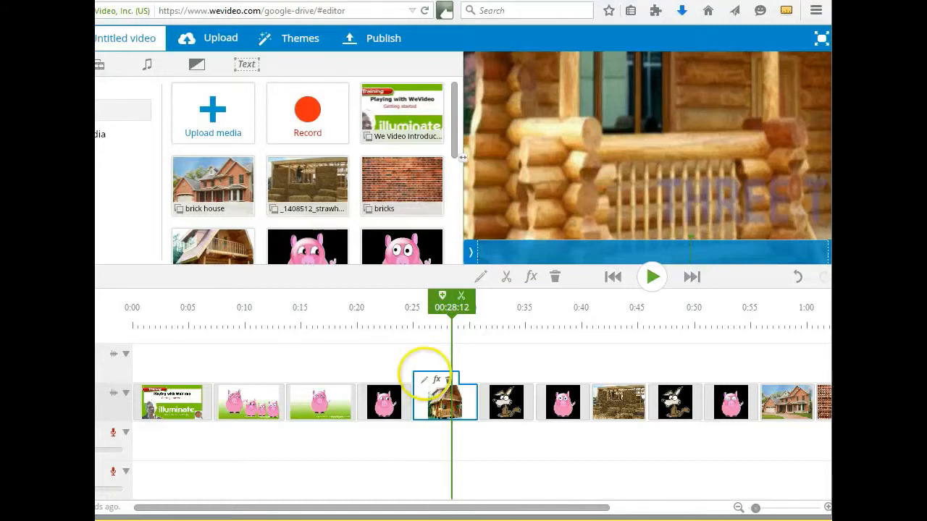
# Move the playhead to 00:00:20 and set up a voiceover for Audio 1 with preview while recording and muted audio.
pyautogui.moveTo(452, 297); pyautogui.dragTo(293, 303)
pyautogui.moveTo(240, 317); pyautogui.dragTo(142, 337)
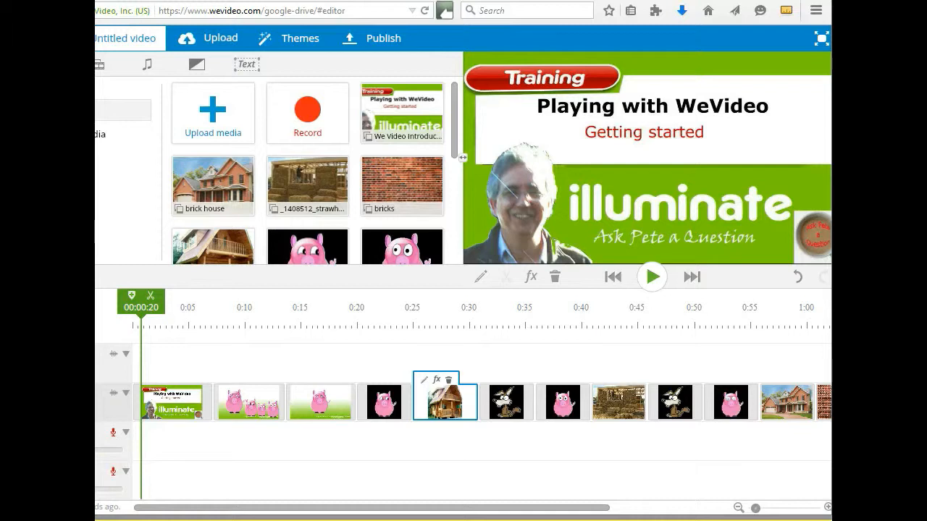
pyautogui.moveTo(15, 104); pyautogui.dragTo(95, 104)
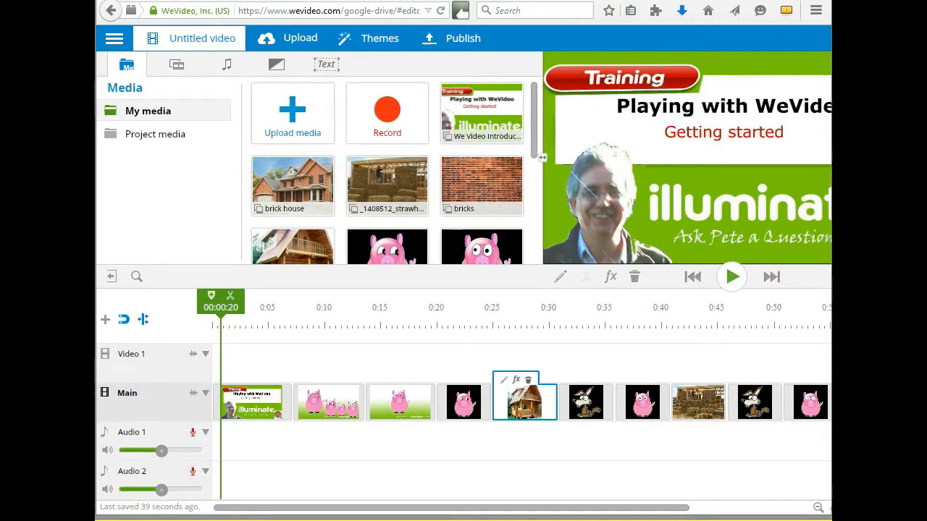
pyautogui.click(193, 435)
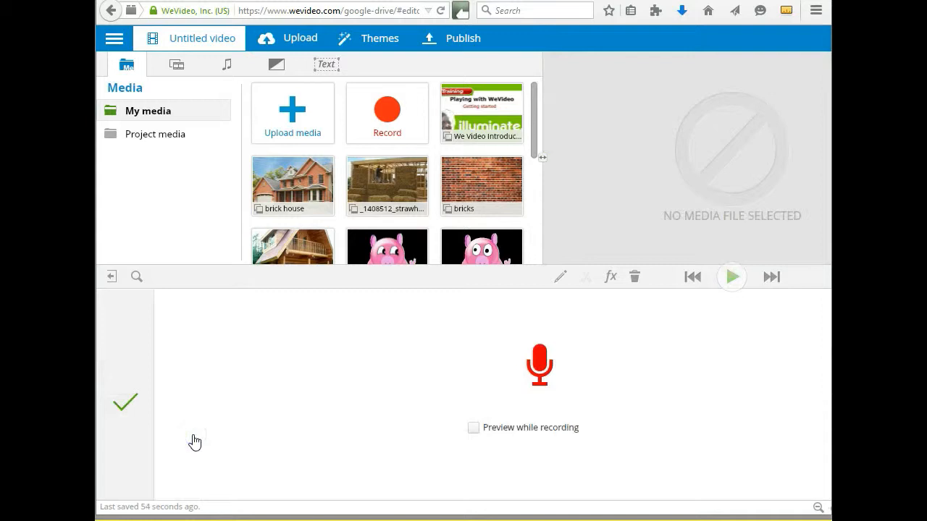
pyautogui.click(473, 429)
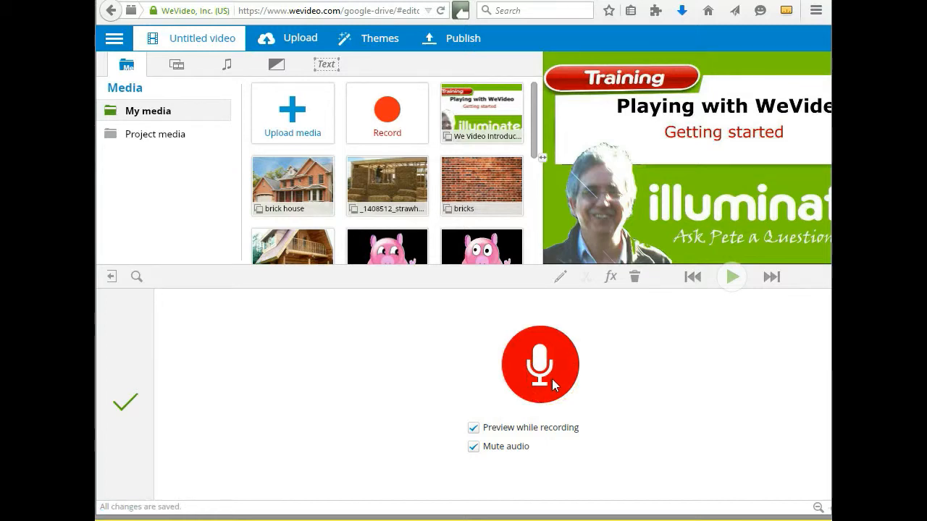
# Start recording the voiceover and allow the site to access the camera and microphone.
pyautogui.click(552, 379)
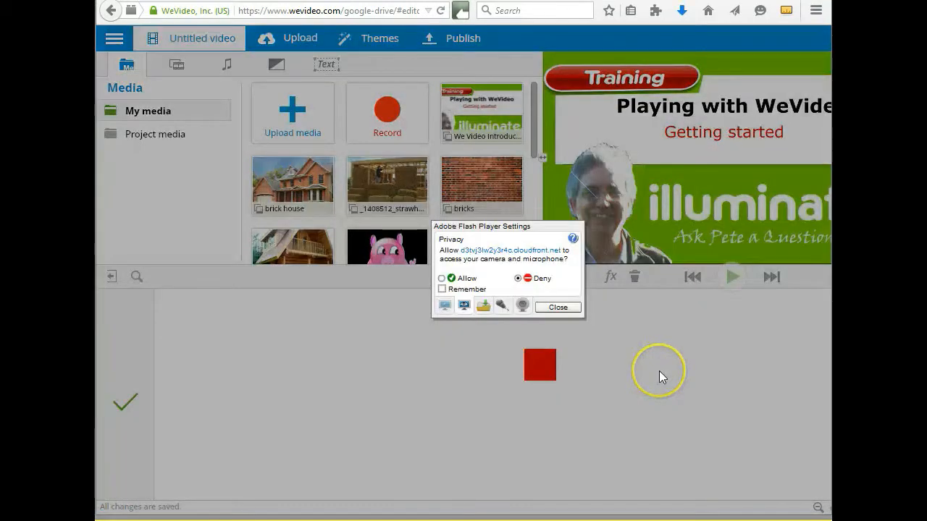
pyautogui.click(442, 278)
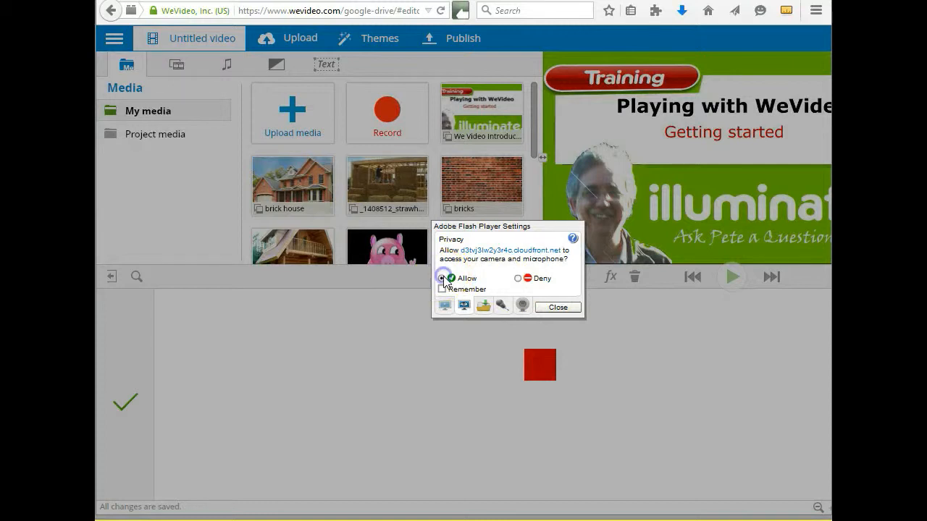
pyautogui.click(559, 308)
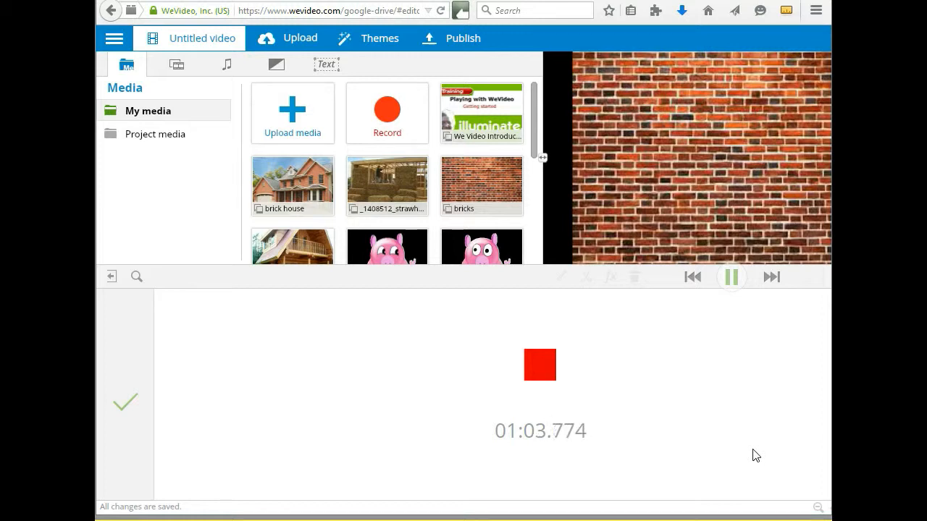
# Stop the narration at about 1 min 25 s, accept it onto Audio 1 and play back the timeline.
pyautogui.click(747, 429)
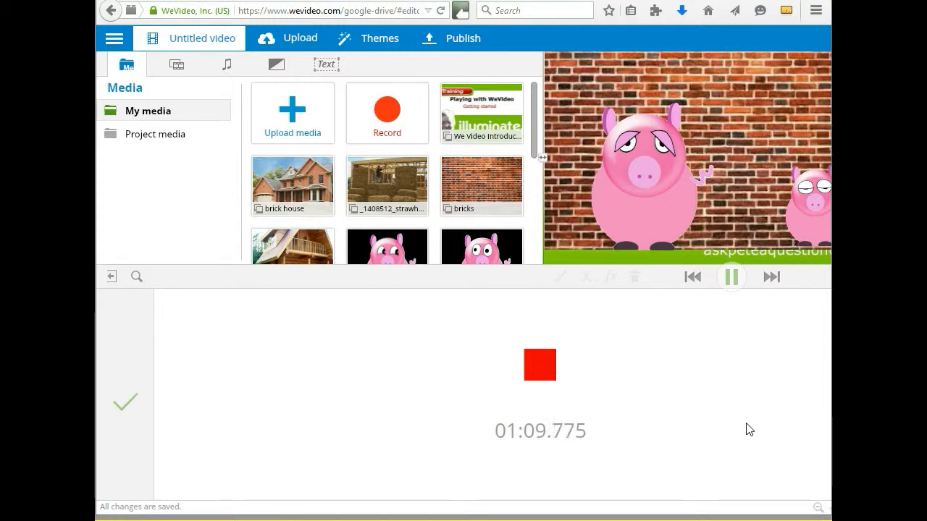
pyautogui.click(748, 429)
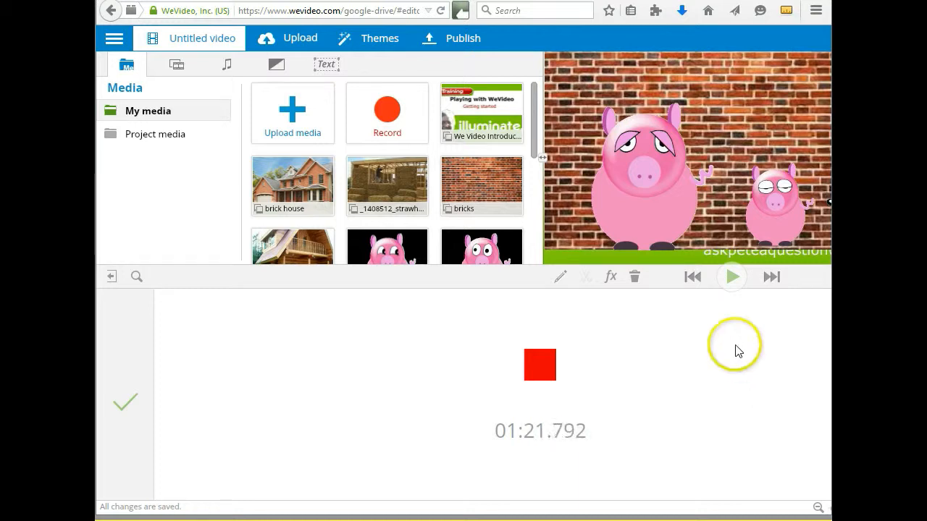
pyautogui.click(550, 372)
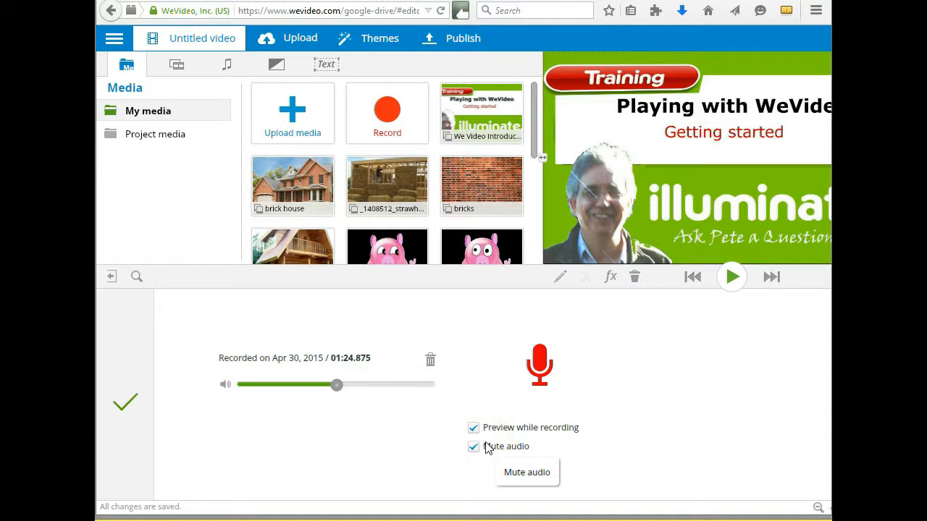
pyautogui.click(128, 404)
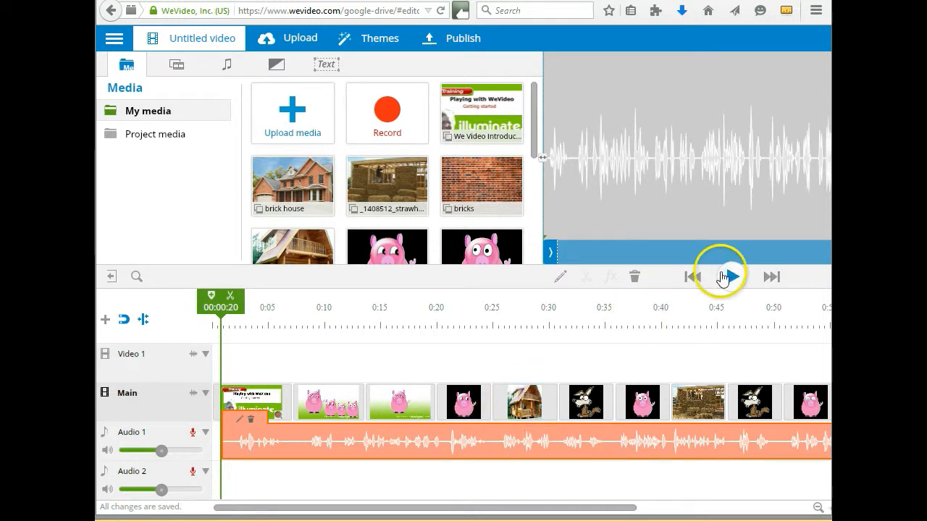
pyautogui.click(733, 278)
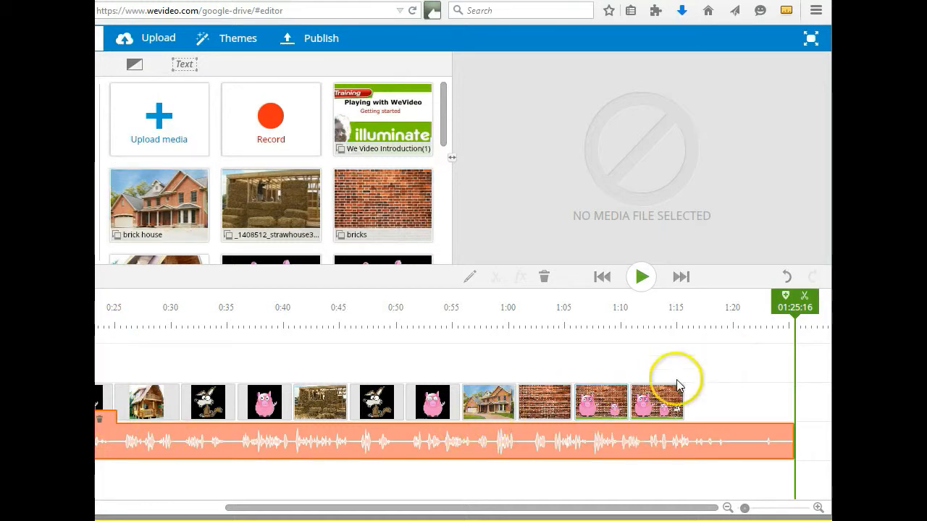
# Lengthen the pigs(2) clip to about 1:15 and the final pigs(3) clip so that it ends at 01:20:21.
pyautogui.click(623, 398)
pyautogui.click(628, 406)
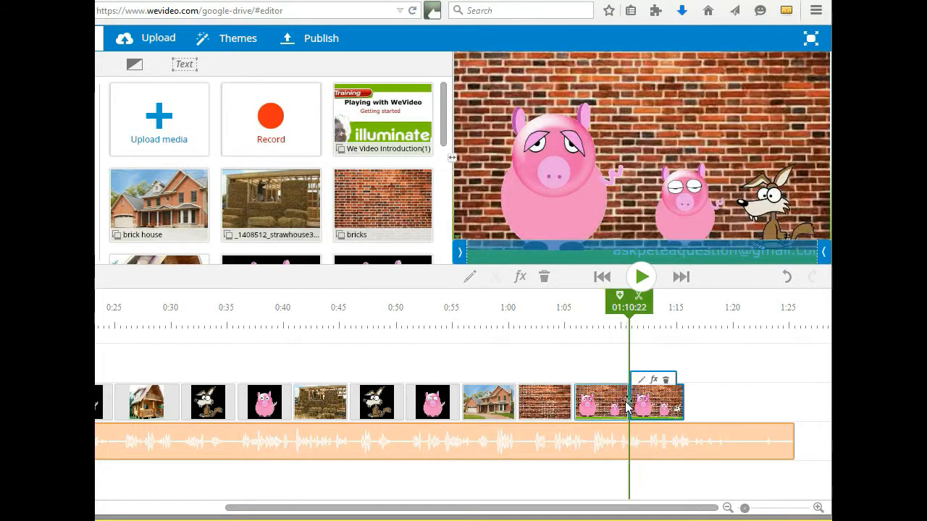
pyautogui.click(615, 397)
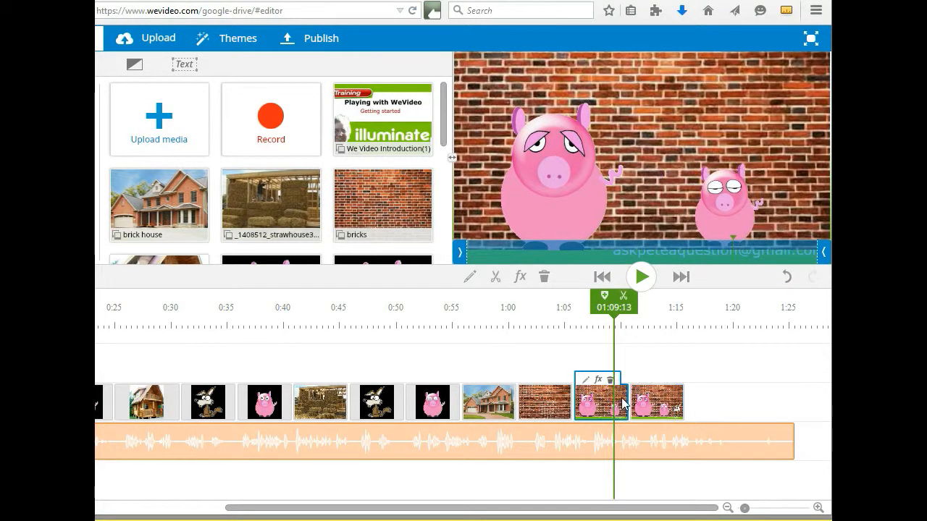
pyautogui.moveTo(627, 399); pyautogui.dragTo(676, 399)
pyautogui.click(711, 407)
pyautogui.moveTo(732, 402); pyautogui.dragTo(740, 403)
pyautogui.click(777, 409)
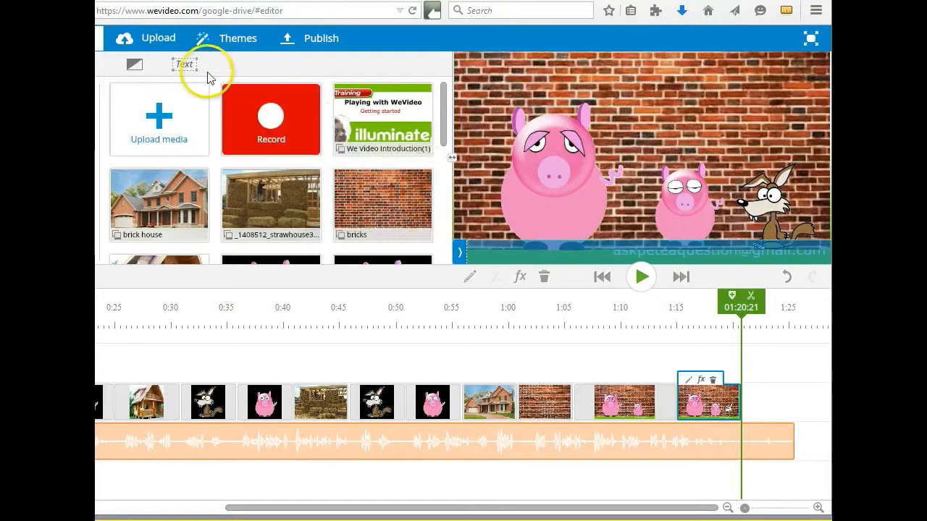
# Preview the End Credits text and add it to the Main track directly after the last clip at 01:20:21.
pyautogui.click(183, 63)
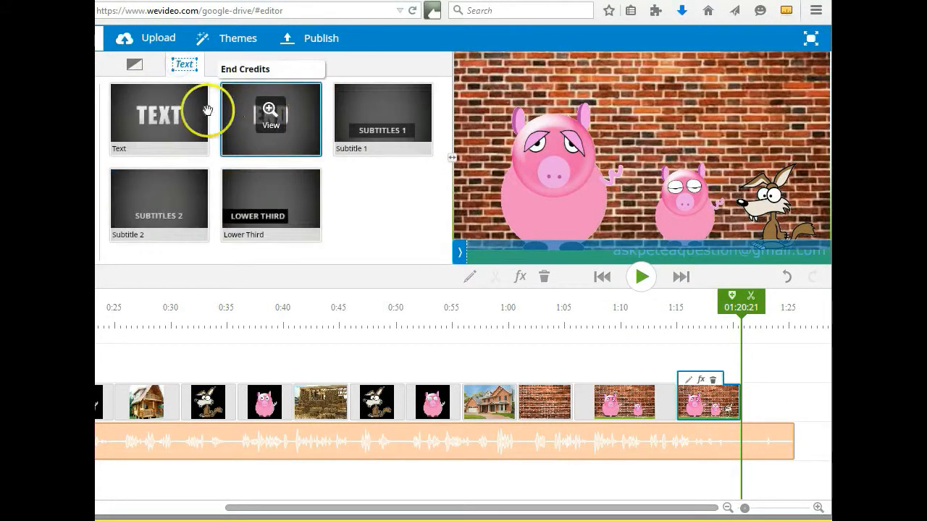
pyautogui.click(269, 114)
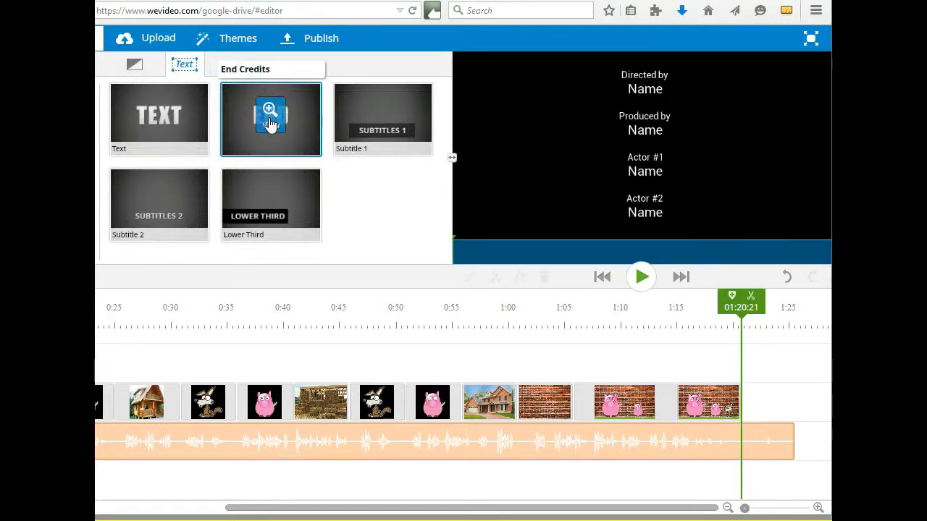
pyautogui.moveTo(304, 114); pyautogui.dragTo(797, 407)
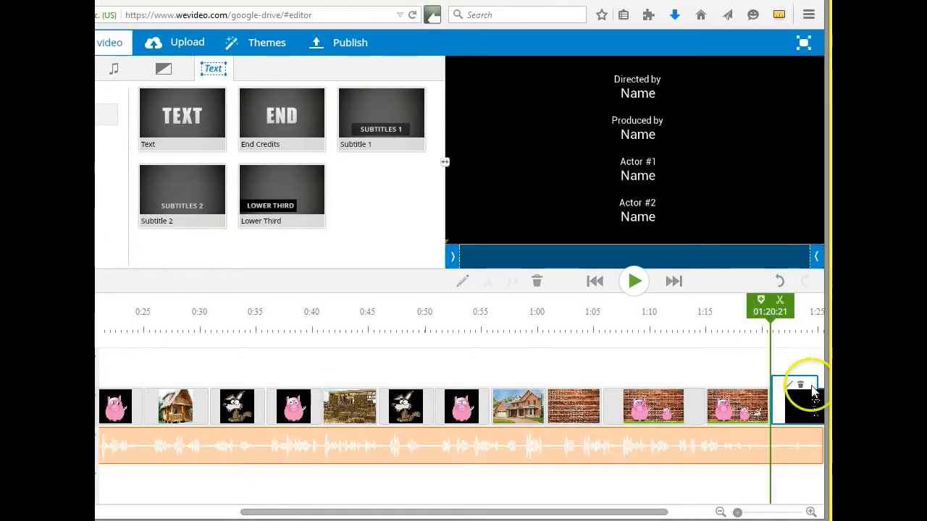
# Replace the end credits text with "The three little Pigs" and, below a blank line, the author's full name.
pyautogui.doubleClick(816, 406)
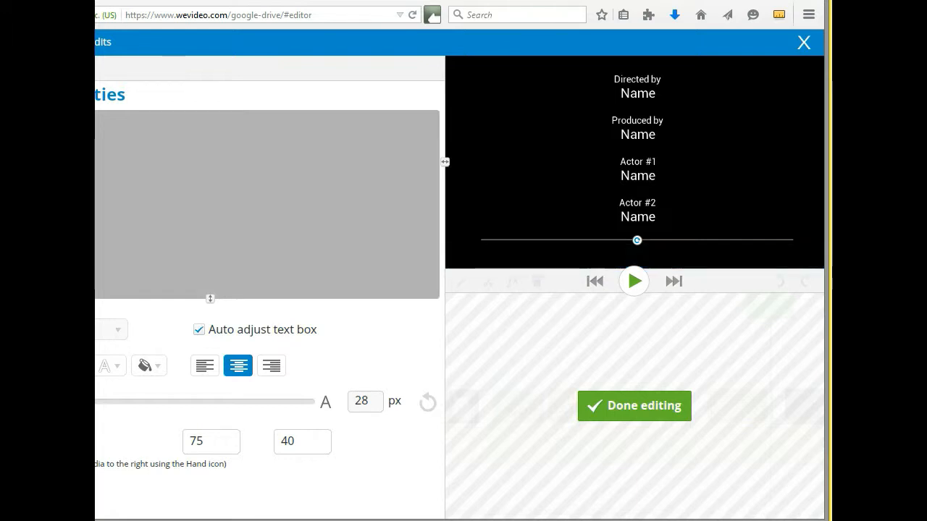
pyautogui.click(134, 149)
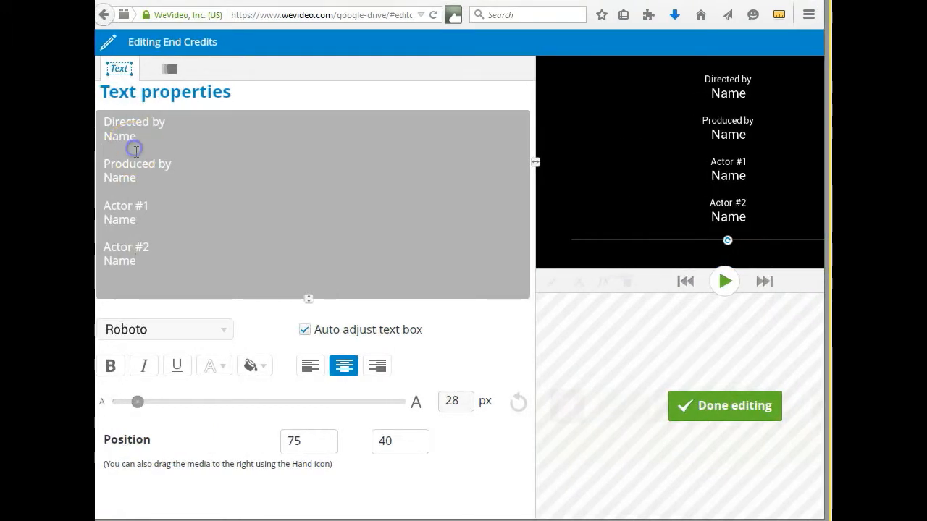
pyautogui.moveTo(164, 261); pyautogui.dragTo(112, 107)
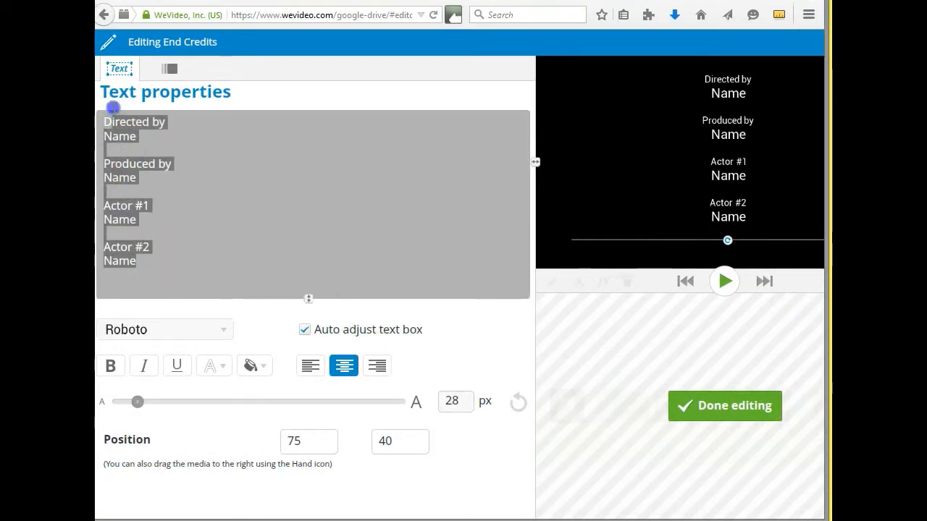
pyautogui.press('BackSpace')
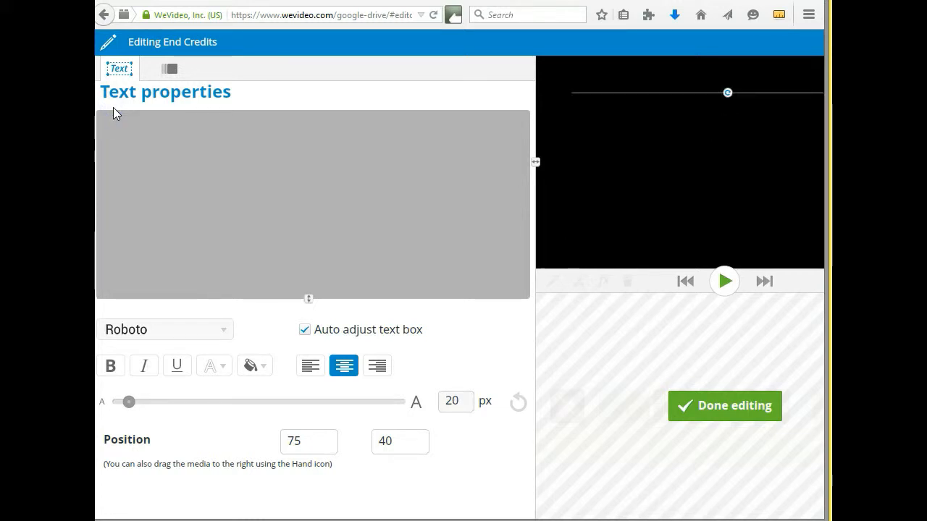
pyautogui.write('The three ')
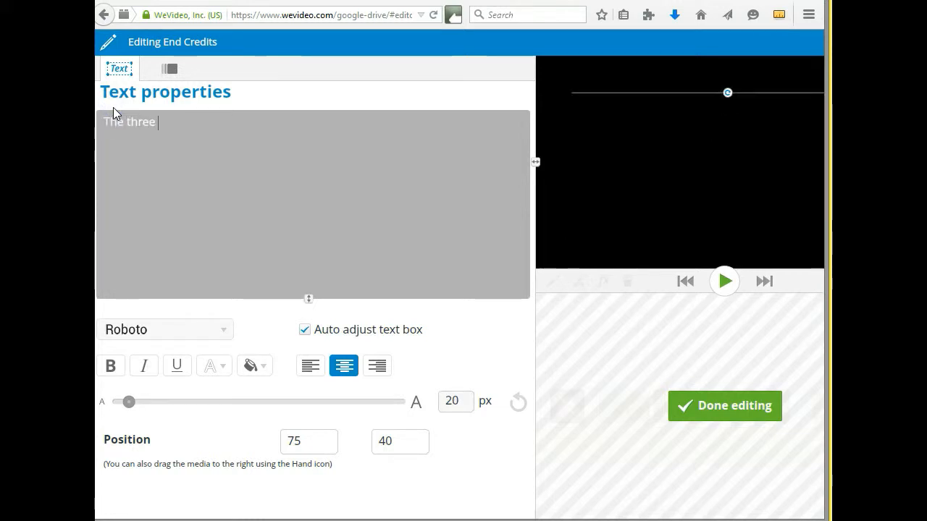
pyautogui.write('litt')
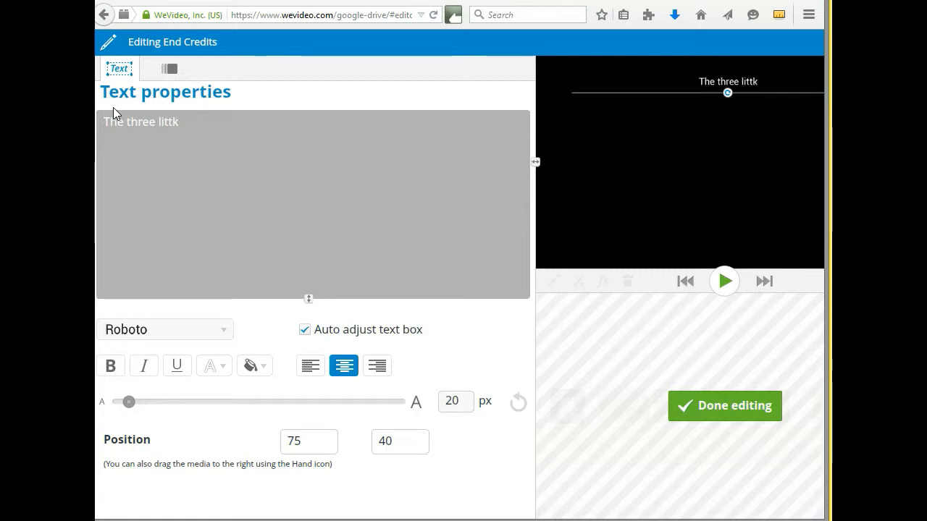
pyautogui.write('le igs')
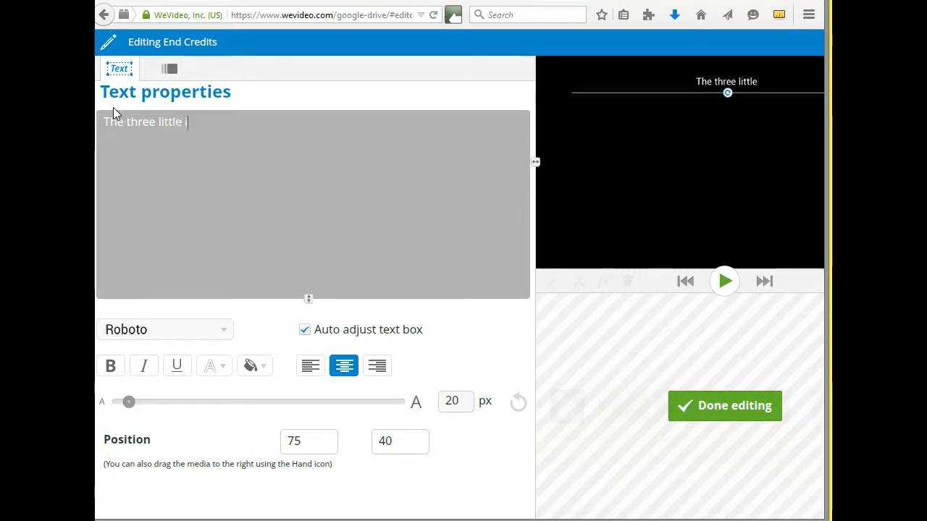
pyautogui.press('BackSpace')
pyautogui.press('BackSpace')
pyautogui.press('BackSpace')
pyautogui.write('Pigs')
pyautogui.press('Return')
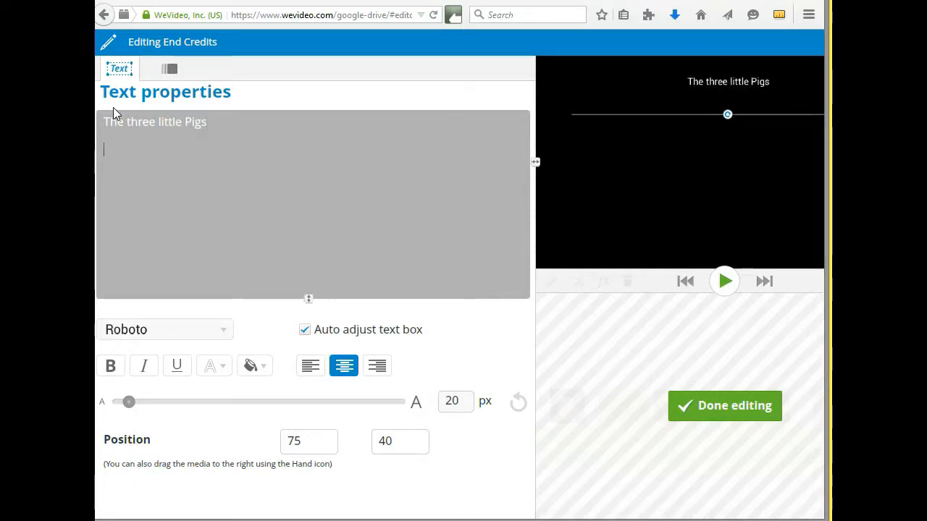
pyautogui.write('Pete Read')
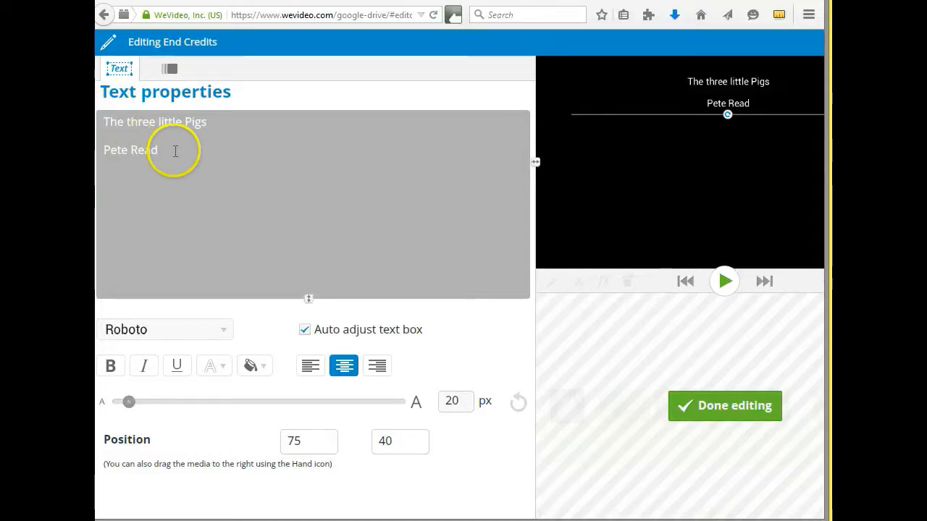
# Make all the credits text bold, set its size to 36 px and finish editing.
pyautogui.moveTo(113, 127); pyautogui.dragTo(104, 110)
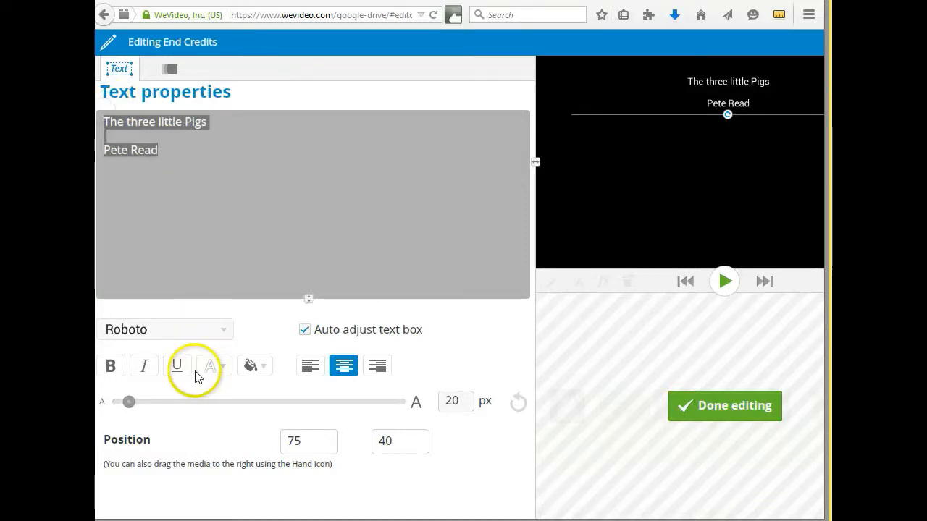
pyautogui.click(118, 371)
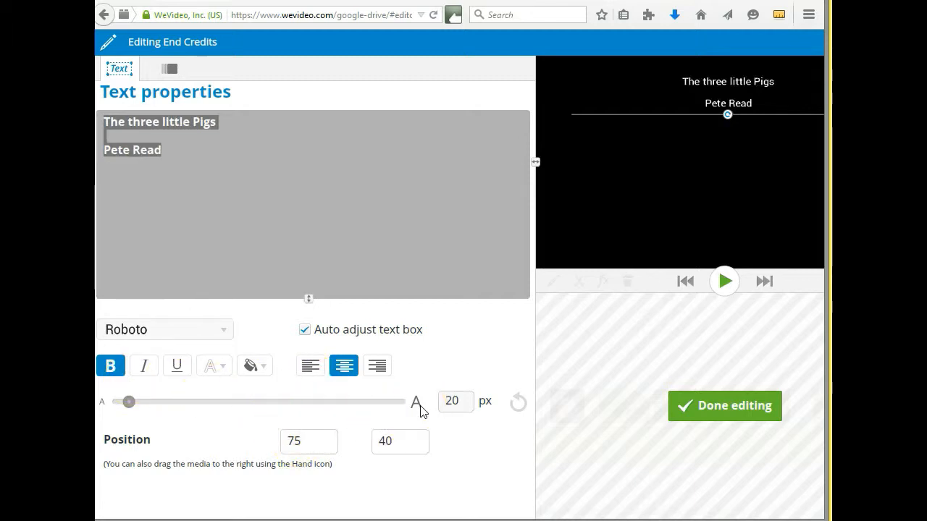
pyautogui.click(459, 399)
pyautogui.moveTo(456, 402); pyautogui.dragTo(435, 402)
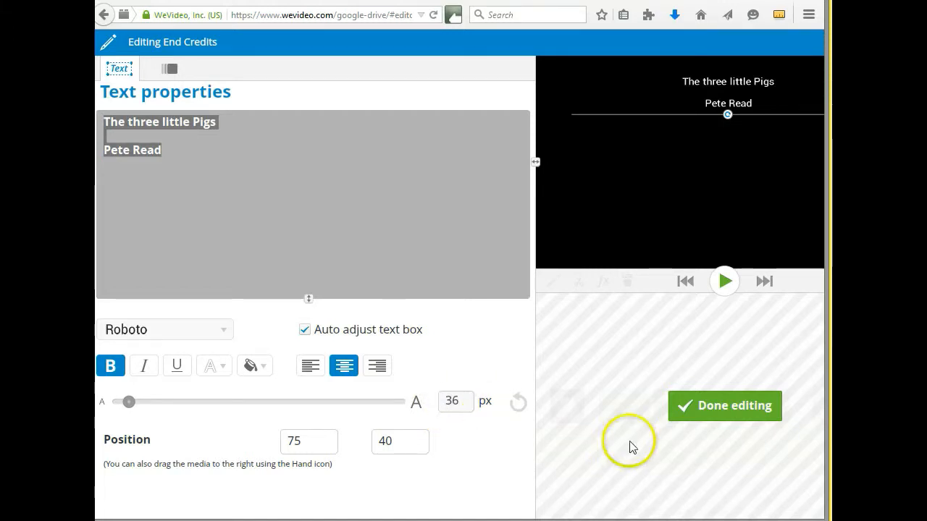
pyautogui.click(702, 405)
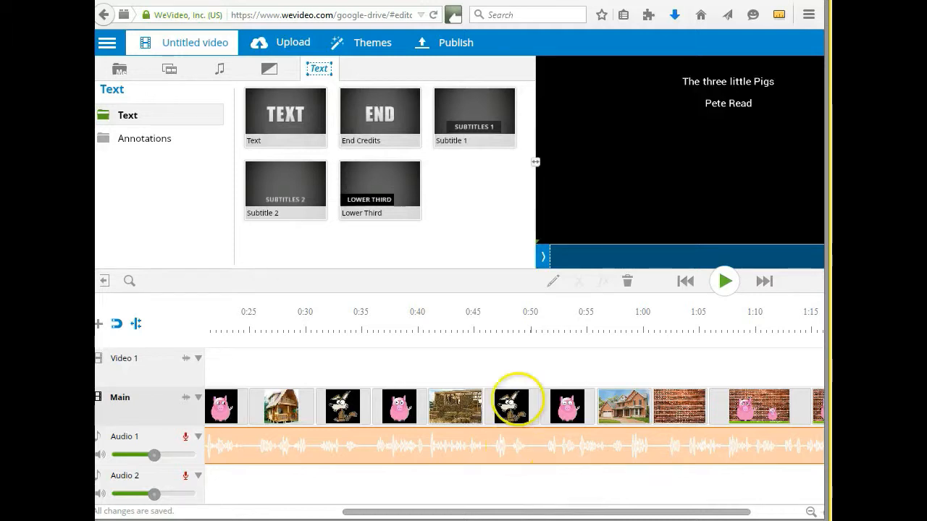
# Title the video "3 pigs" and publish it publicly to WeVideo at 480p.
pyautogui.click(464, 44)
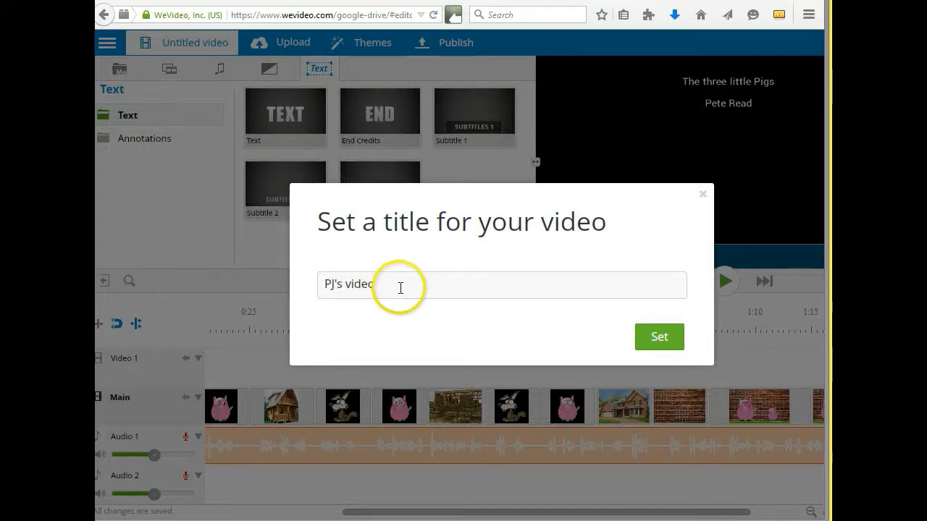
pyautogui.moveTo(400, 287); pyautogui.dragTo(311, 275)
pyautogui.write('3 pigs')
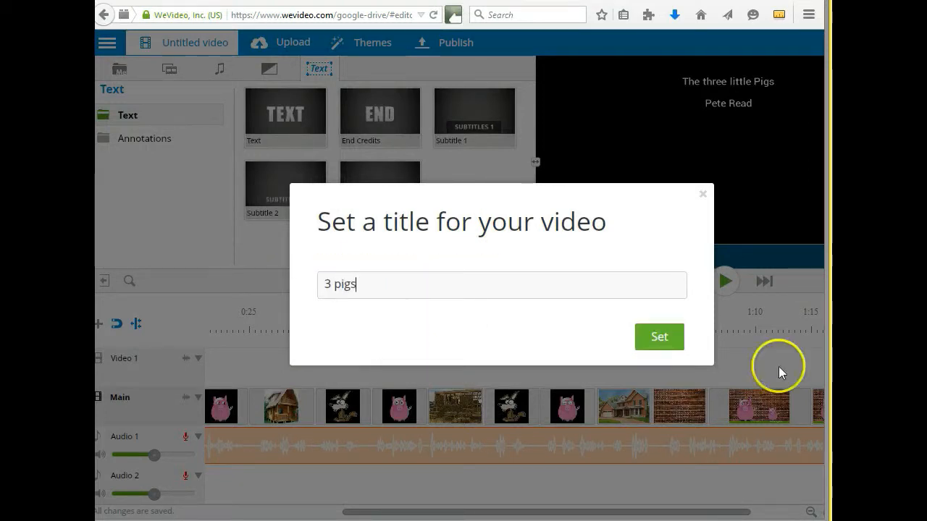
pyautogui.click(656, 338)
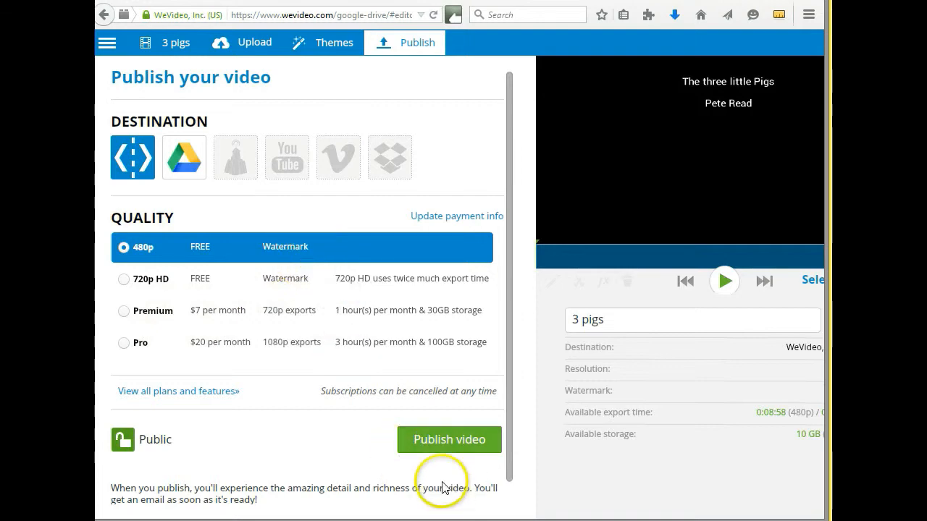
pyautogui.click(430, 448)
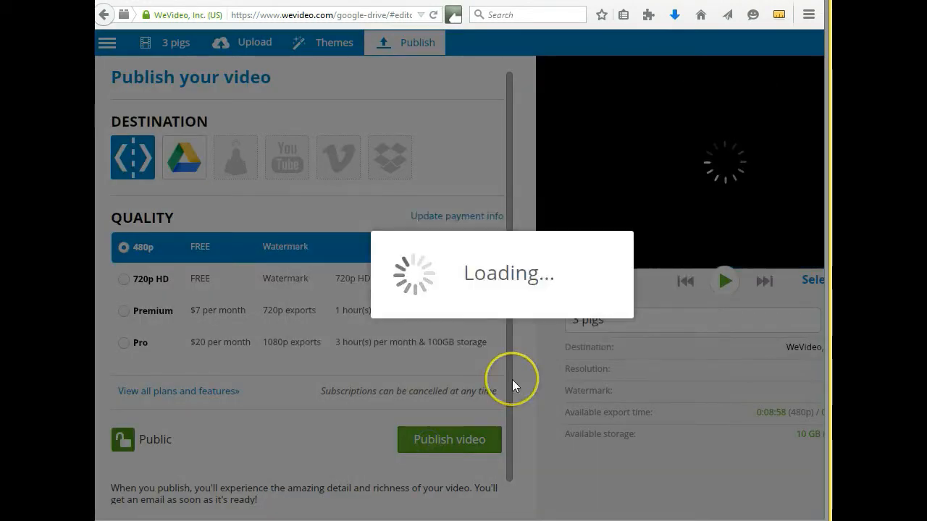